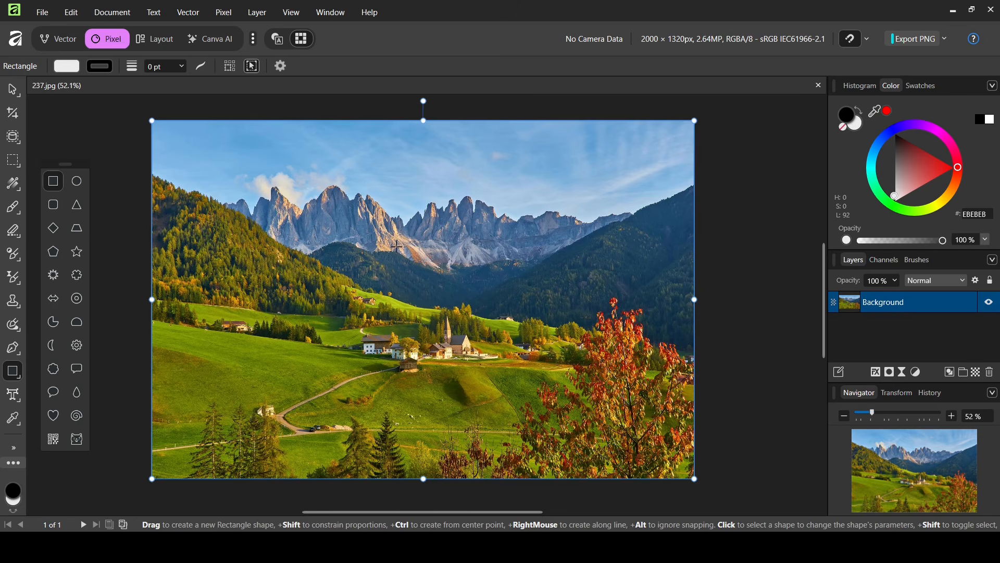
# Draw a rectangle over the lower middle of the photo and fill it with a linear gradient from black to light grey
pyautogui.moveTo(407, 286); pyautogui.dragTo(580, 401)
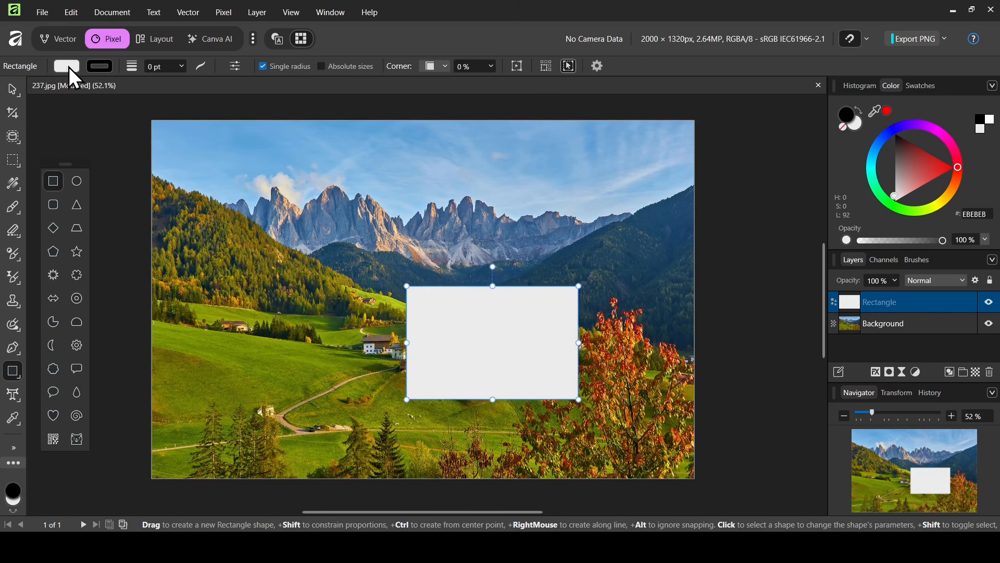
pyautogui.click(68, 66)
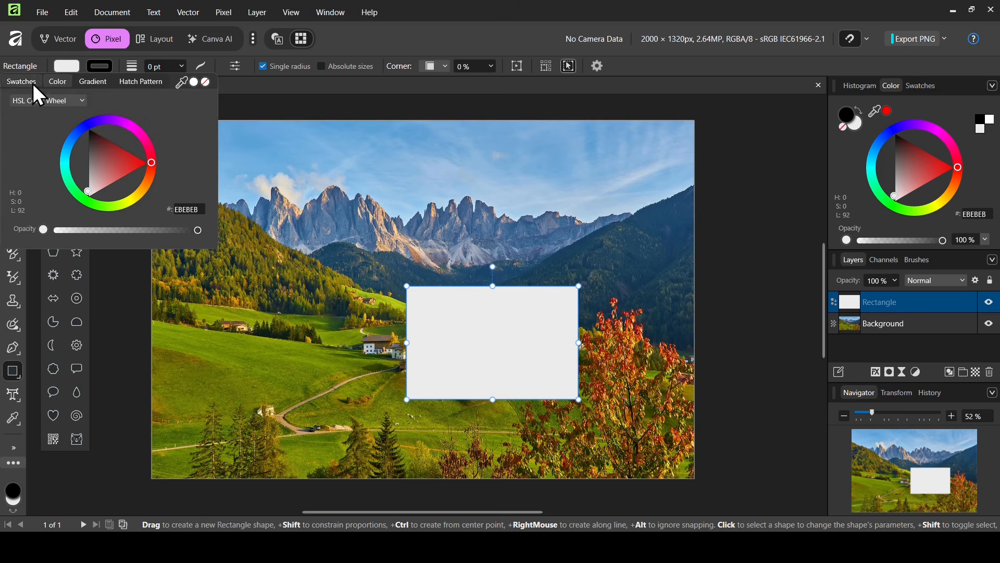
pyautogui.click(92, 82)
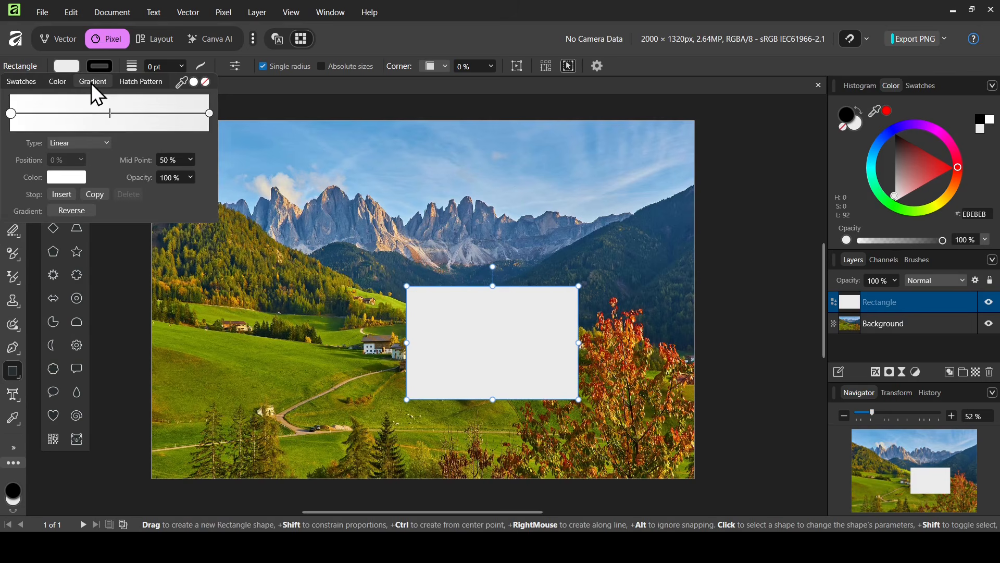
pyautogui.click(11, 114)
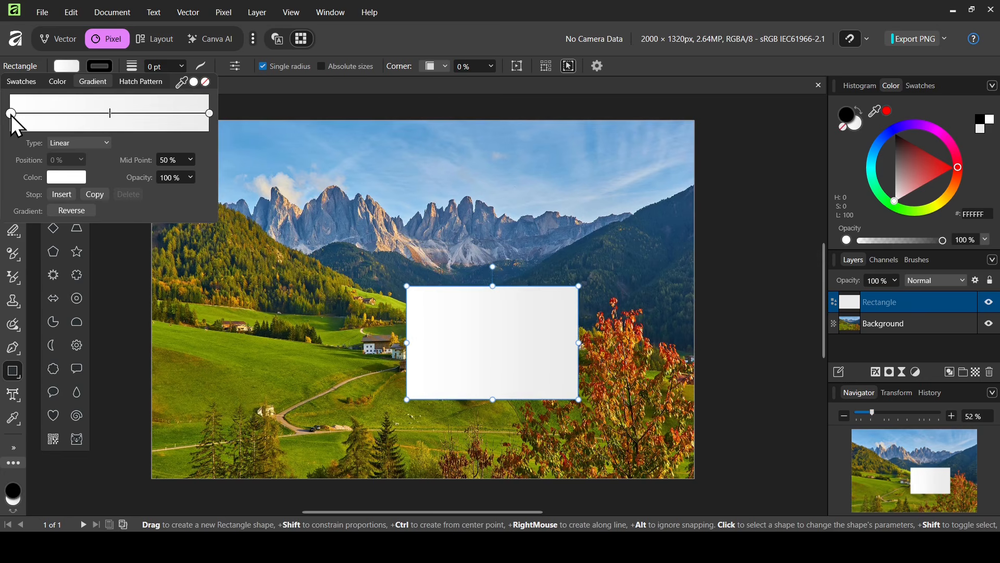
pyautogui.click(66, 177)
pyautogui.moveTo(73, 276); pyautogui.dragTo(55, 181)
pyautogui.click(133, 146)
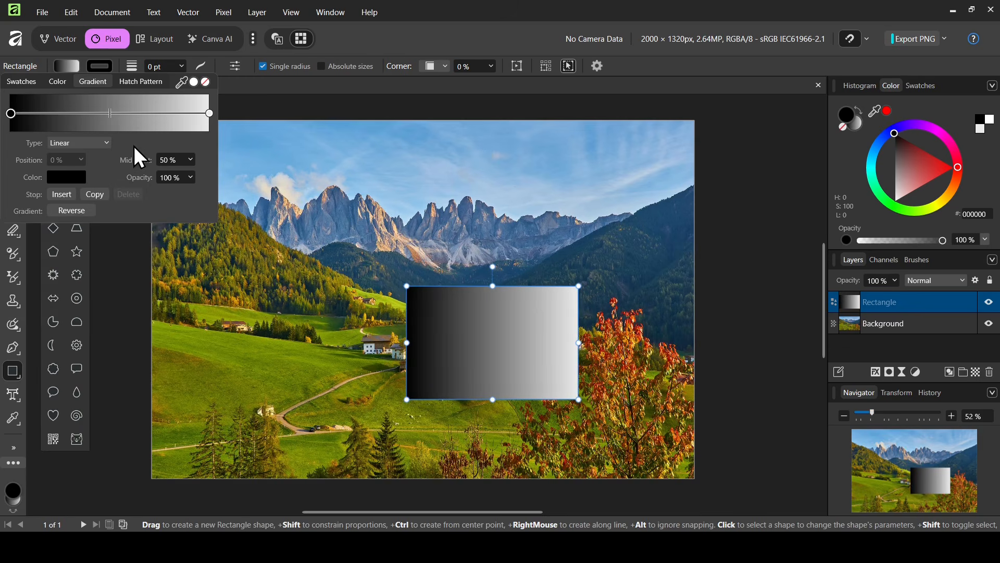
pyautogui.click(359, 39)
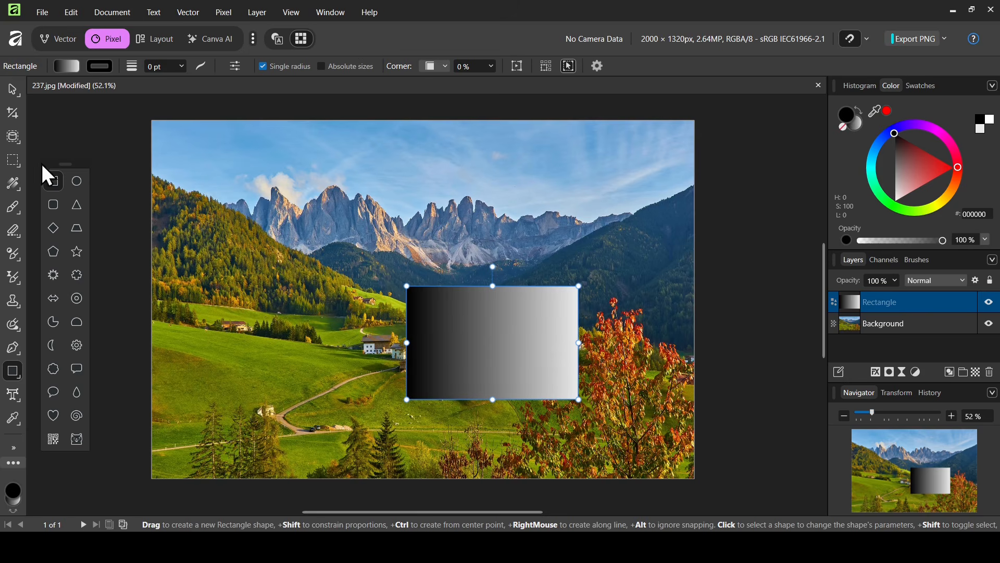
# Run the rectangle's gradient diagonally from its top-left to its bottom-right corner with the Fill Tool, shifting the midpoint slightly toward black
pyautogui.click(16, 182)
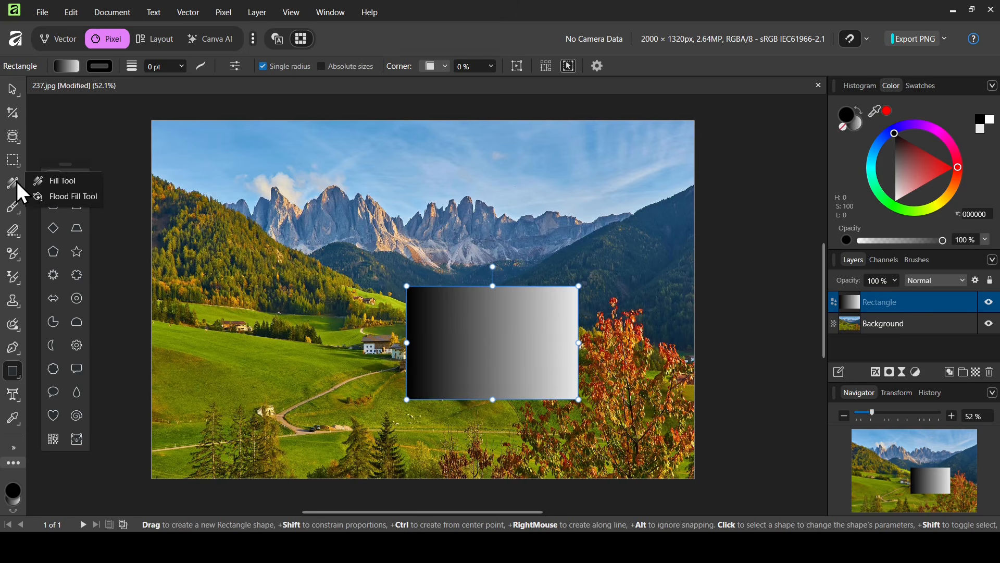
pyautogui.click(58, 182)
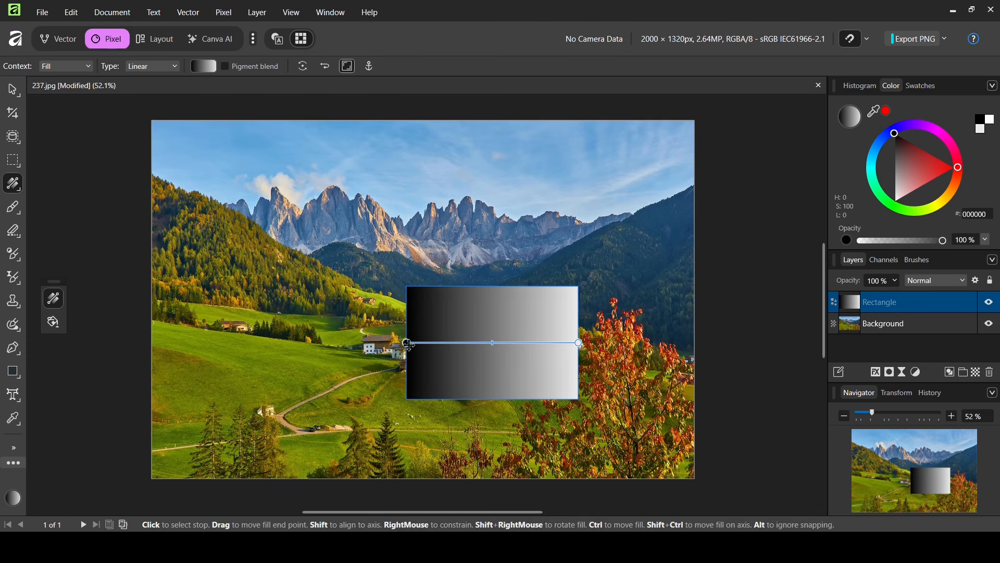
pyautogui.moveTo(407, 342); pyautogui.dragTo(412, 287)
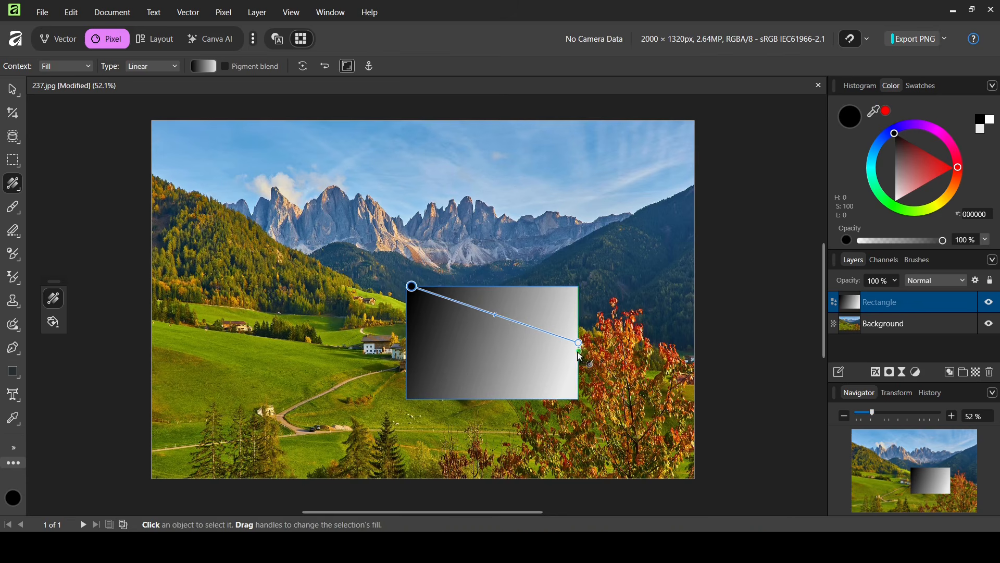
pyautogui.moveTo(579, 342); pyautogui.dragTo(579, 399)
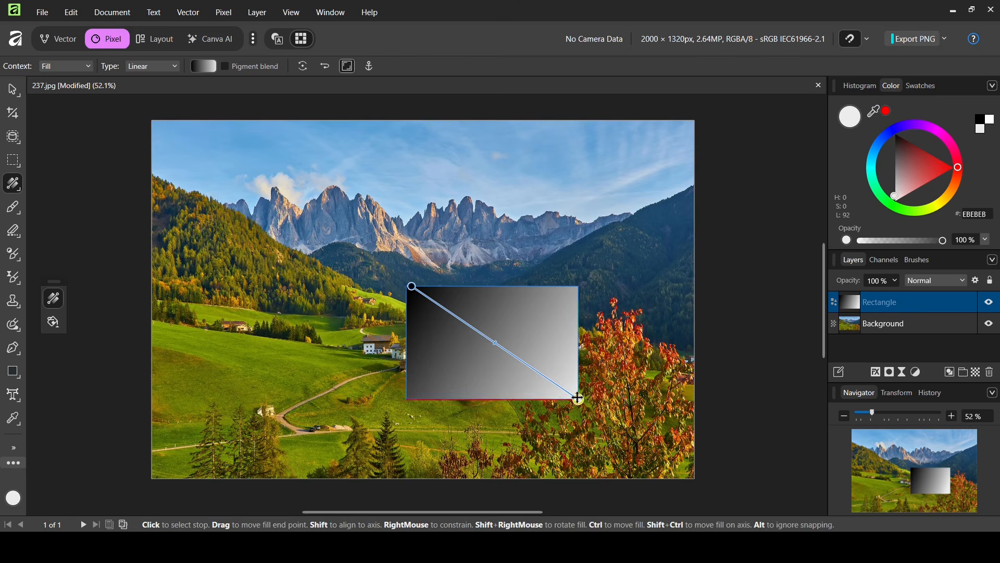
pyautogui.moveTo(495, 342)
pyautogui.mouseDown()
pyautogui.moveTo(504, 347)
pyautogui.moveTo(491, 340)
pyautogui.mouseUp()
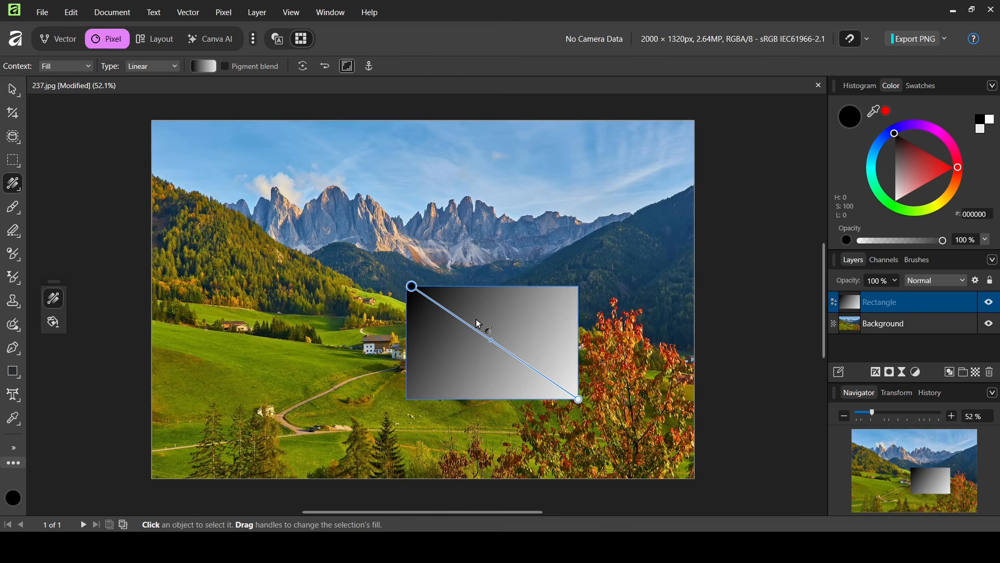
# Move the gradient rectangle into the photo's bottom-right corner and merge it down into the Background layer
pyautogui.moveTo(15, 86); pyautogui.dragTo(52, 89)
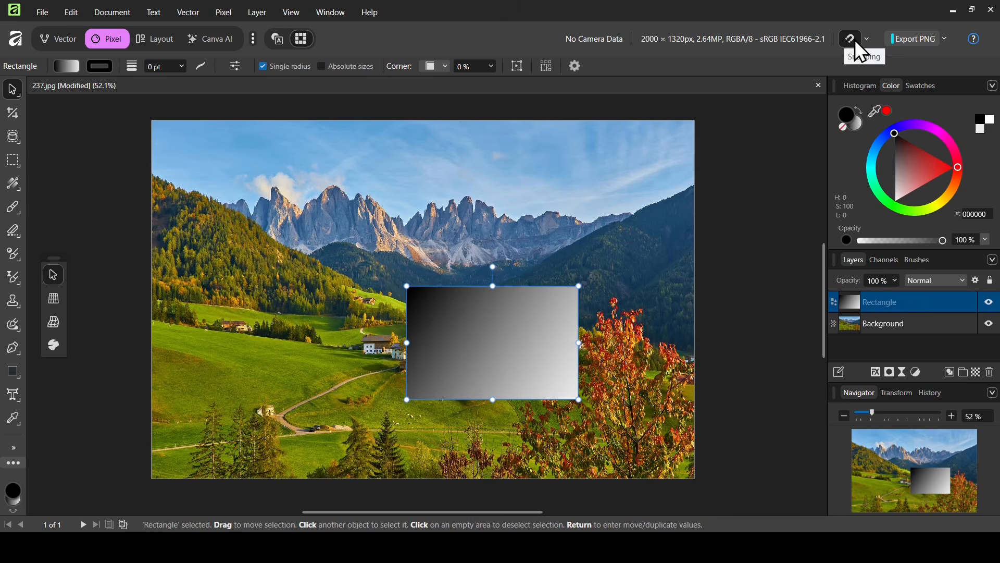
pyautogui.moveTo(503, 327); pyautogui.dragTo(617, 404)
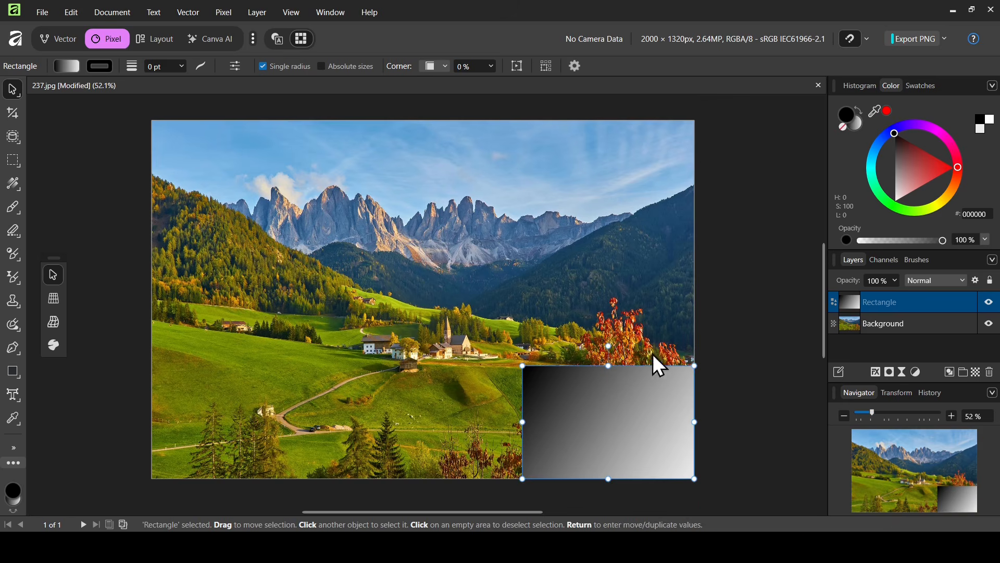
pyautogui.rightClick(868, 301)
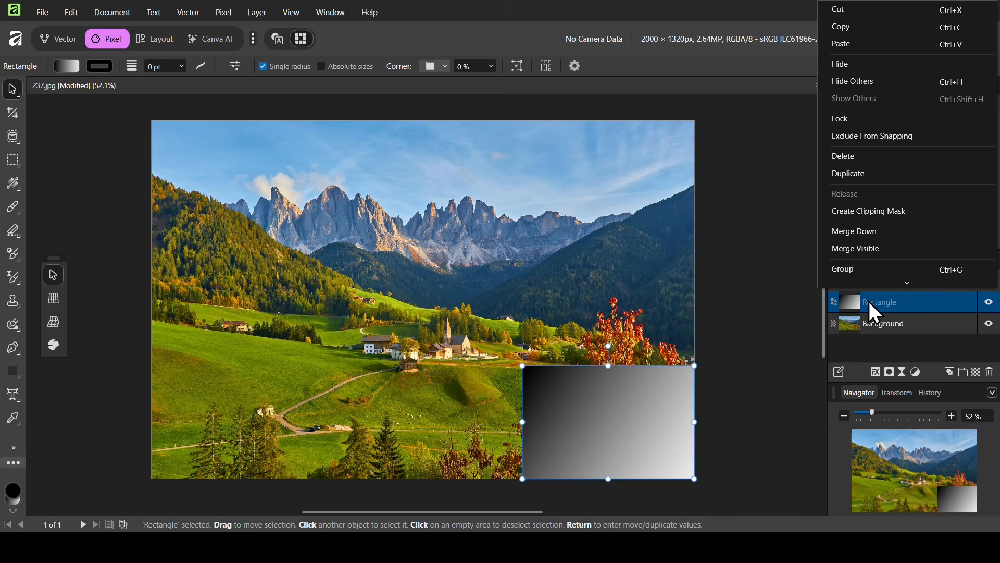
pyautogui.click(867, 236)
pyautogui.click(989, 307)
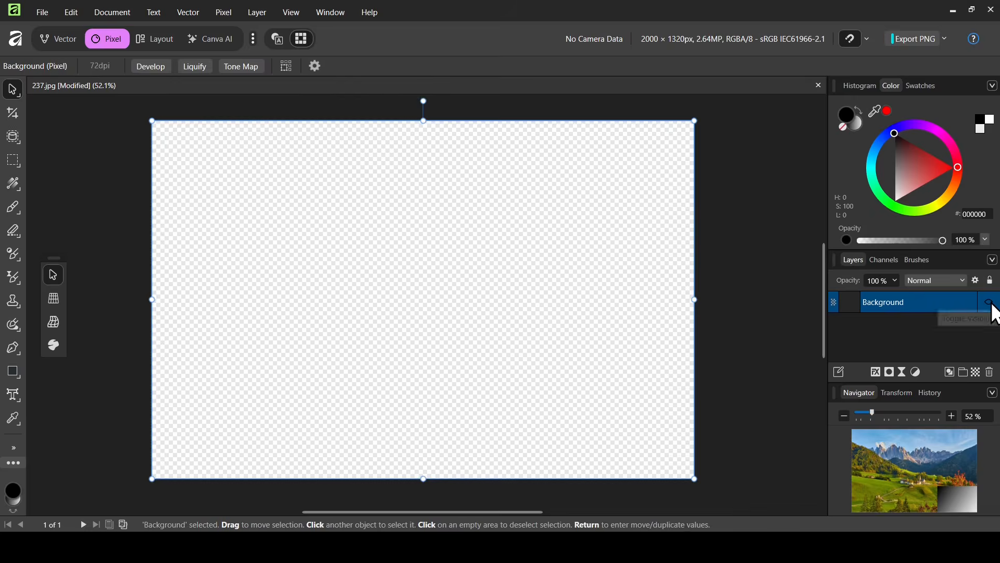
pyautogui.click(990, 306)
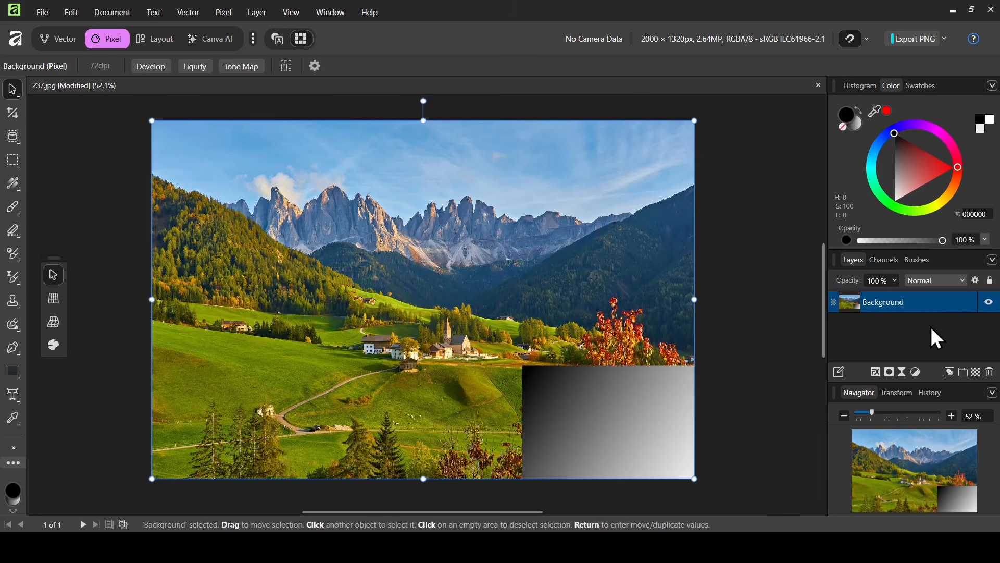
pyautogui.click(989, 309)
pyautogui.click(989, 308)
# Add a new fill layer coloured white (FFFFFF) and place it beneath the Background layer
pyautogui.click(225, 12)
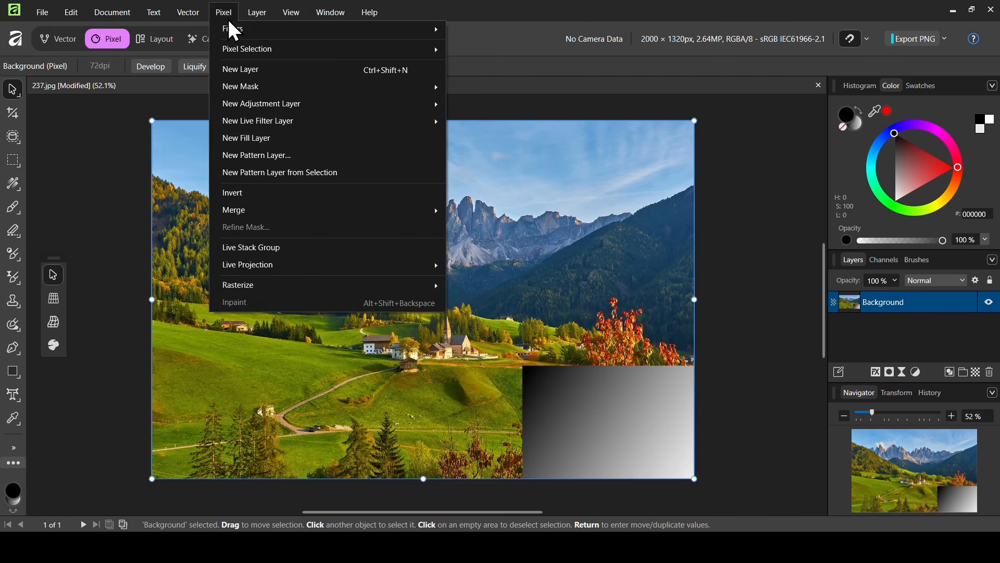
pyautogui.click(253, 138)
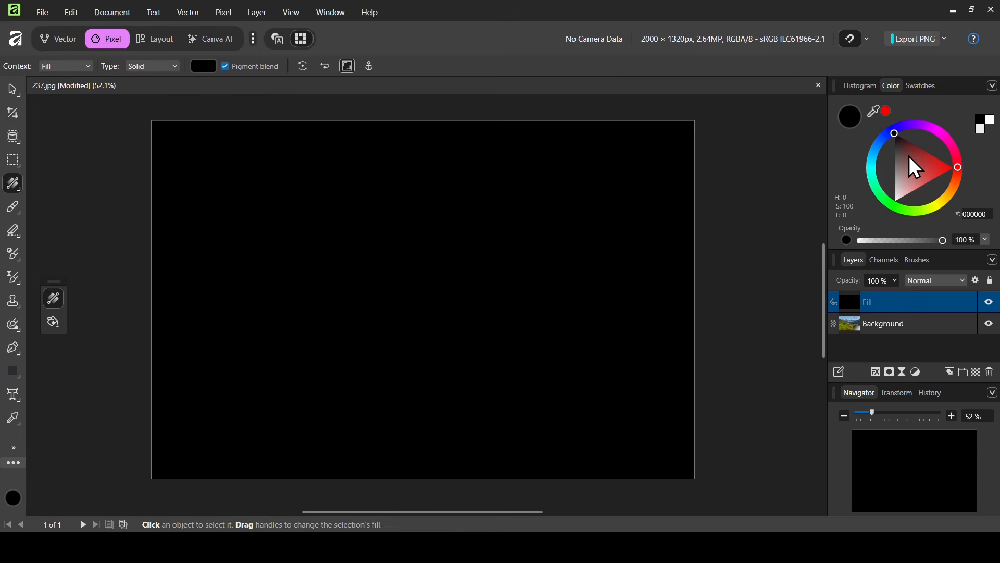
pyautogui.moveTo(909, 156); pyautogui.dragTo(887, 222)
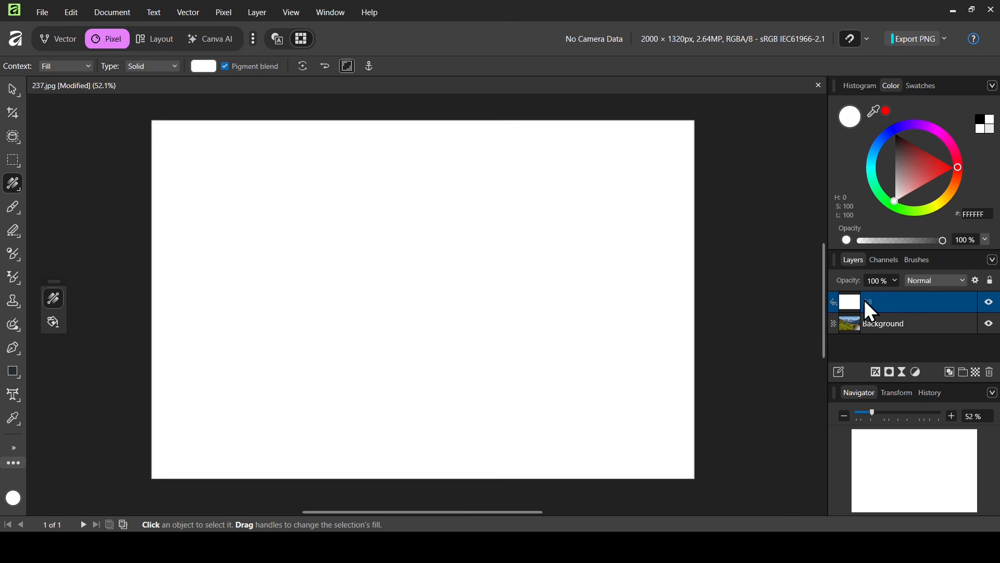
pyautogui.moveTo(851, 301); pyautogui.dragTo(855, 333)
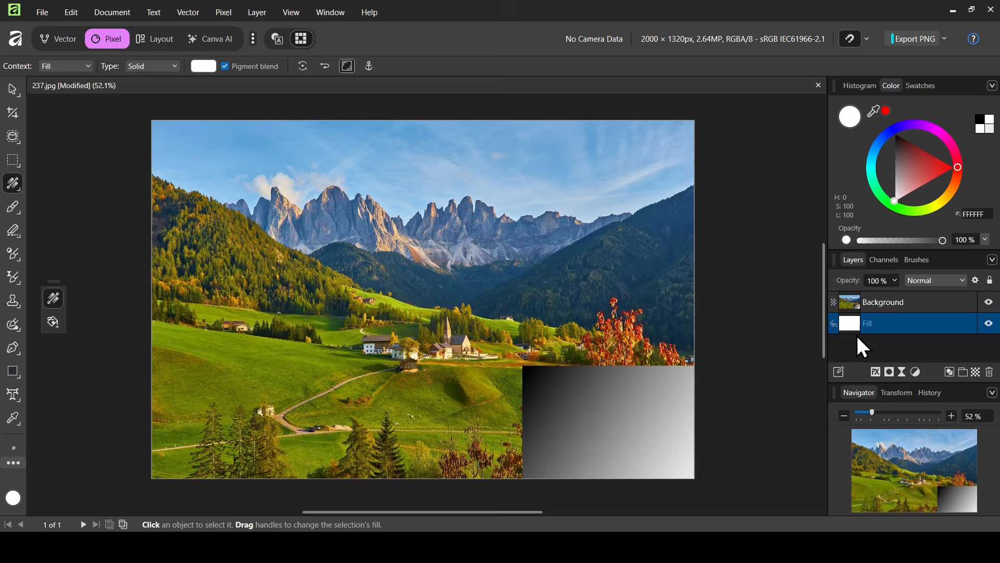
# Start a Mesh Warp on the Background layer and pull its bottom-right corner node diagonally inward over the photo
pyautogui.click(855, 298)
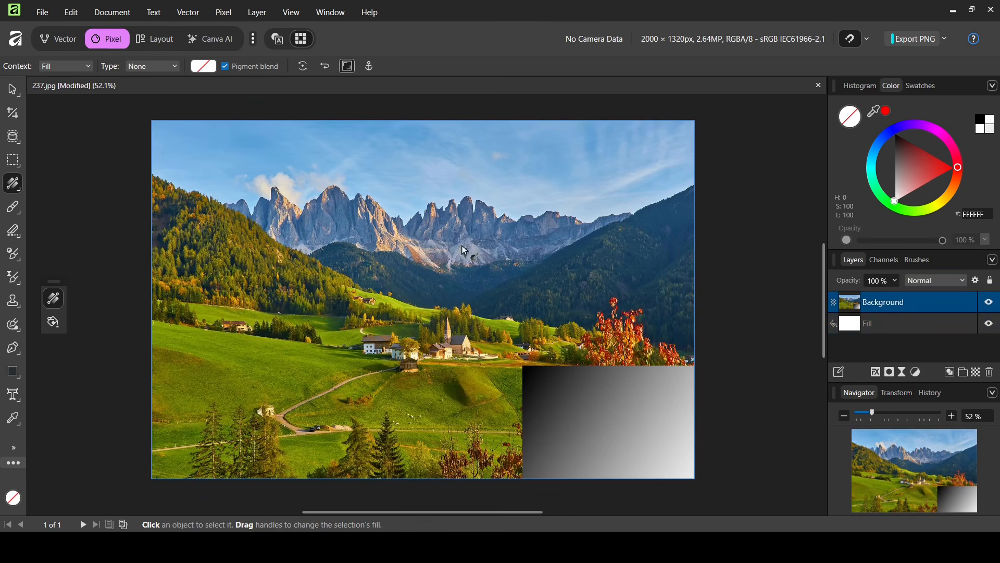
pyautogui.click(14, 90)
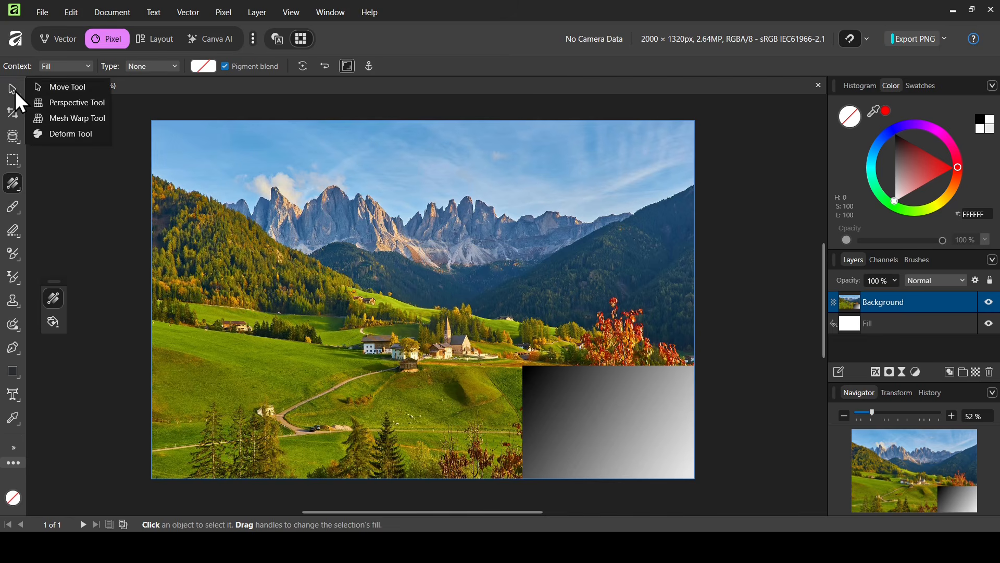
pyautogui.click(84, 120)
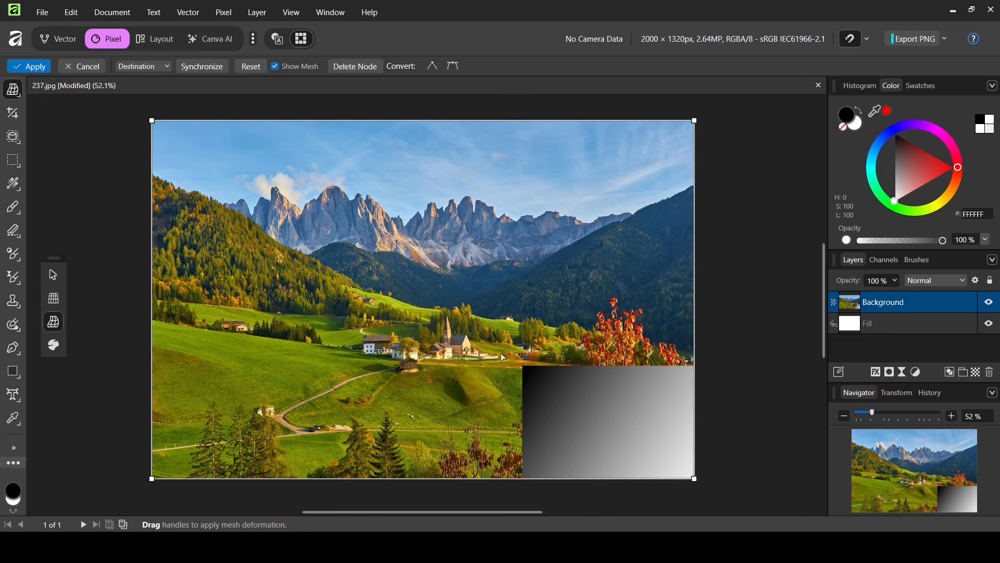
pyautogui.click(696, 480)
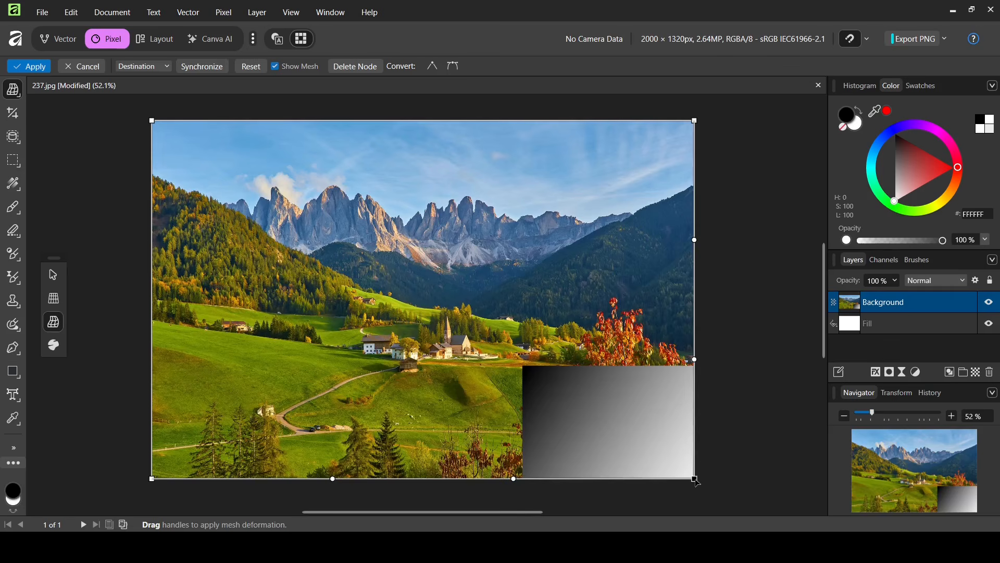
pyautogui.moveTo(696, 480); pyautogui.dragTo(604, 398)
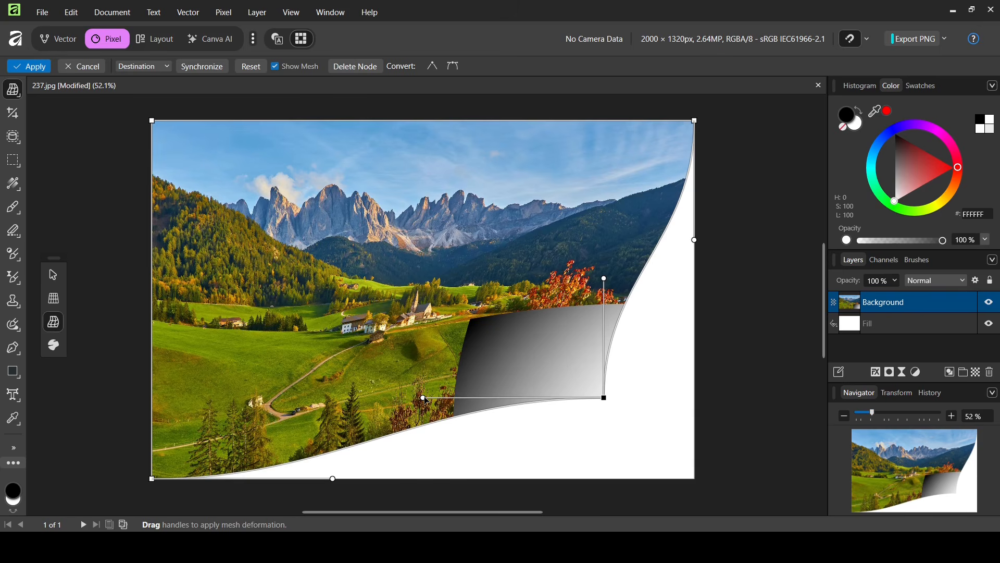
# Swing the corner node's two curve handles outward, one below and one beyond the photo's right edge, and pull the node further inward
pyautogui.moveTo(423, 398); pyautogui.dragTo(526, 523)
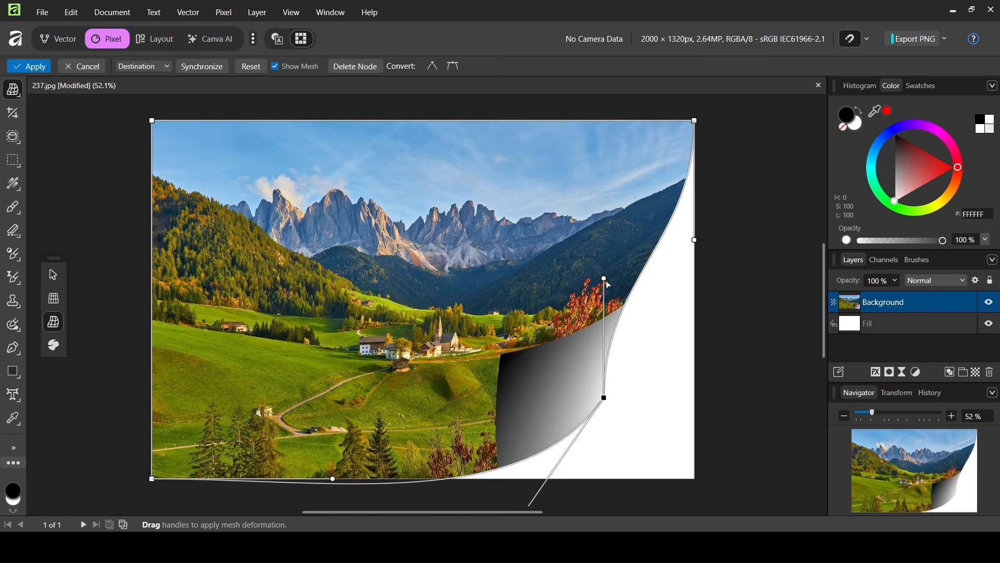
pyautogui.moveTo(605, 280); pyautogui.dragTo(756, 379)
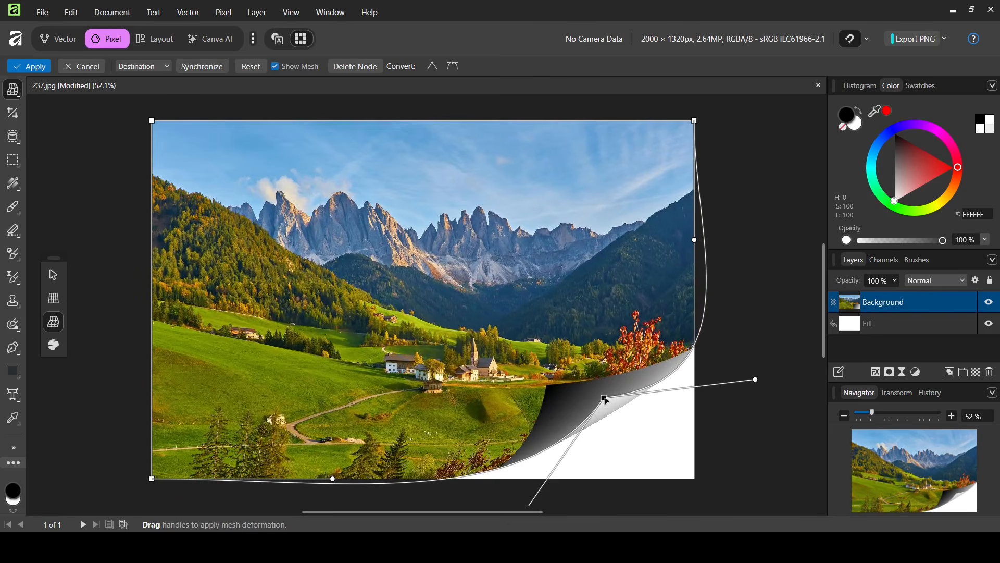
pyautogui.moveTo(604, 399); pyautogui.dragTo(560, 351)
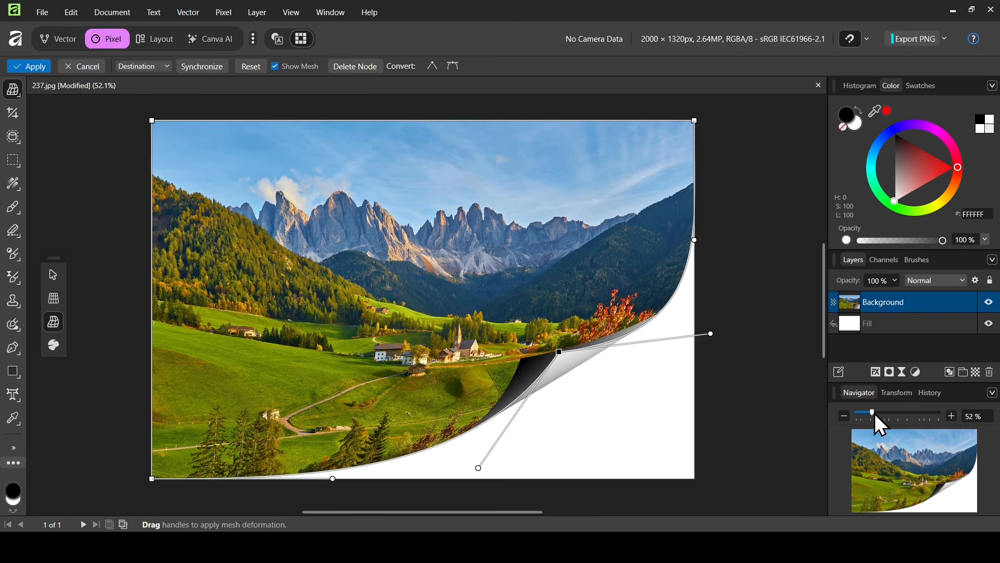
# Extend both curve handles of the folded corner further outward to shape a wide page curl, and apply the mesh warp
pyautogui.moveTo(874, 414); pyautogui.dragTo(868, 414)
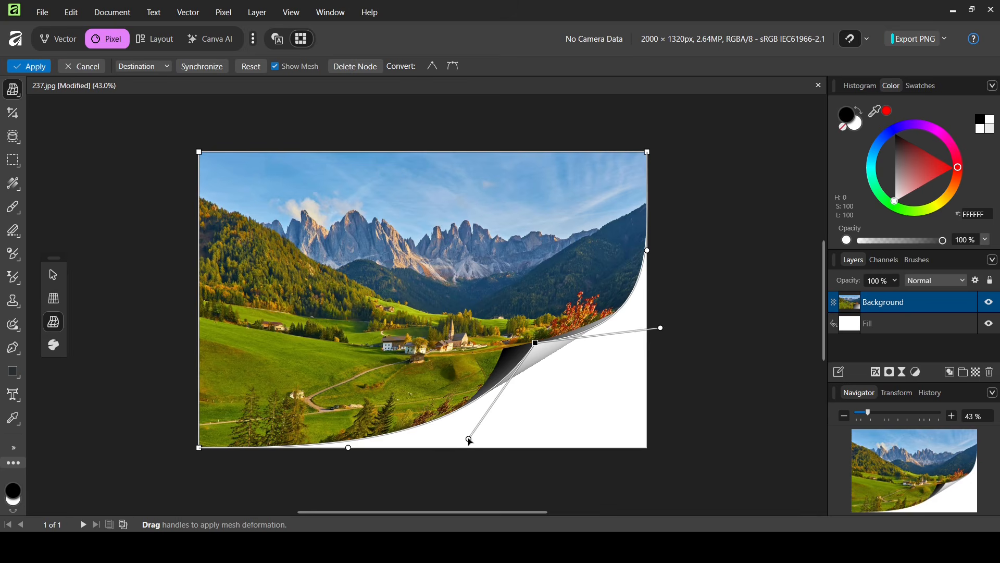
pyautogui.moveTo(469, 441); pyautogui.dragTo(542, 505)
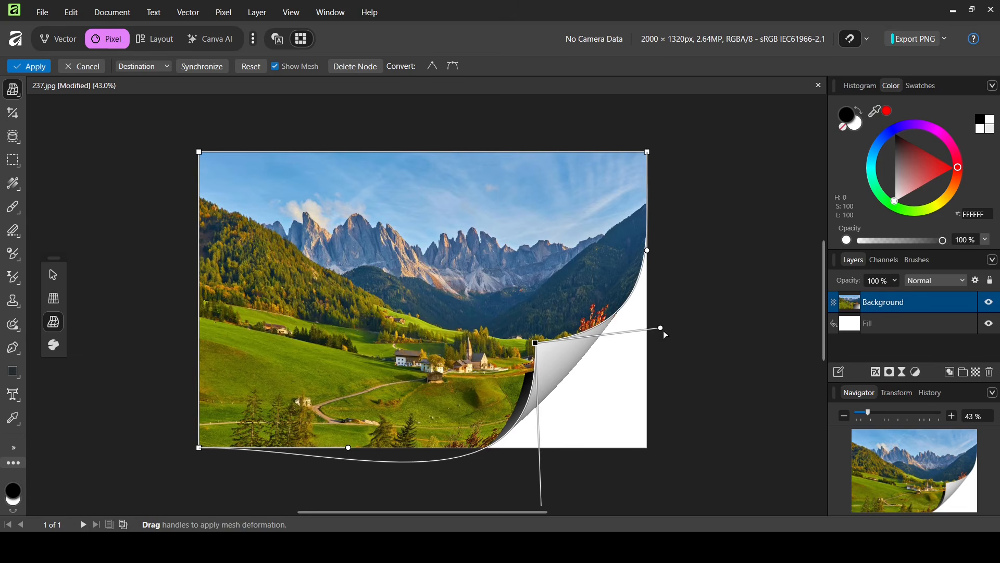
pyautogui.moveTo(662, 330); pyautogui.dragTo(735, 387)
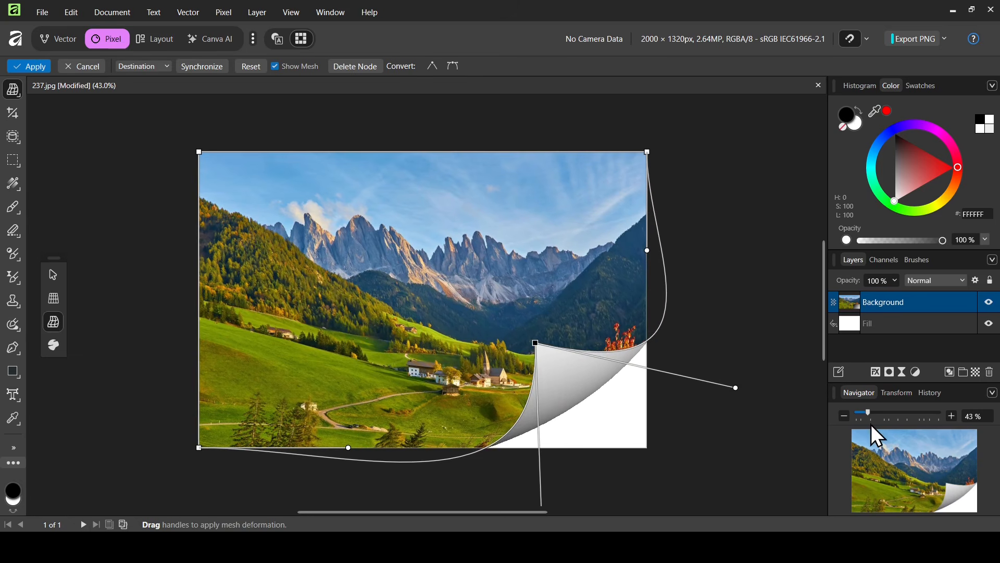
pyautogui.moveTo(868, 413); pyautogui.dragTo(864, 414)
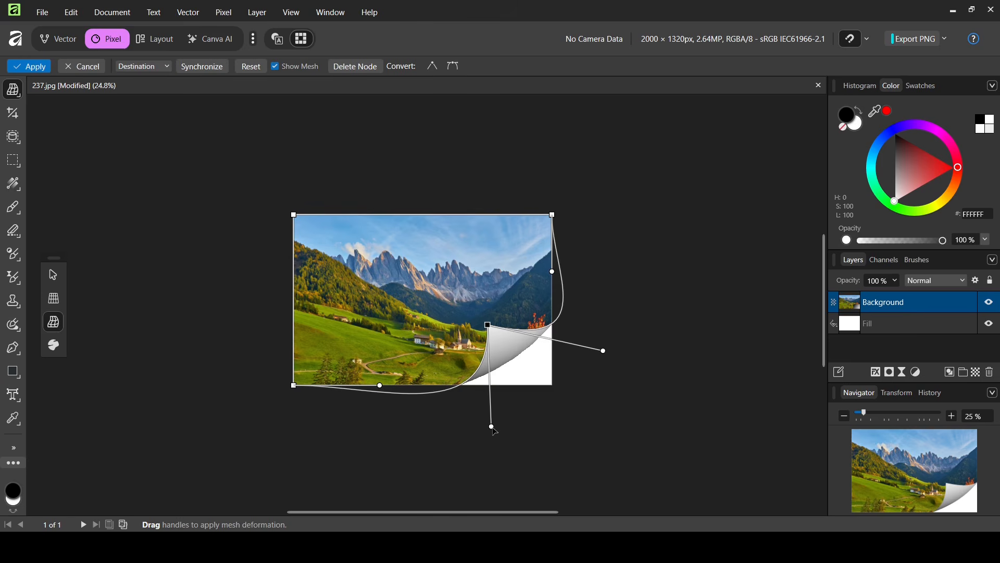
pyautogui.moveTo(492, 428); pyautogui.dragTo(501, 437)
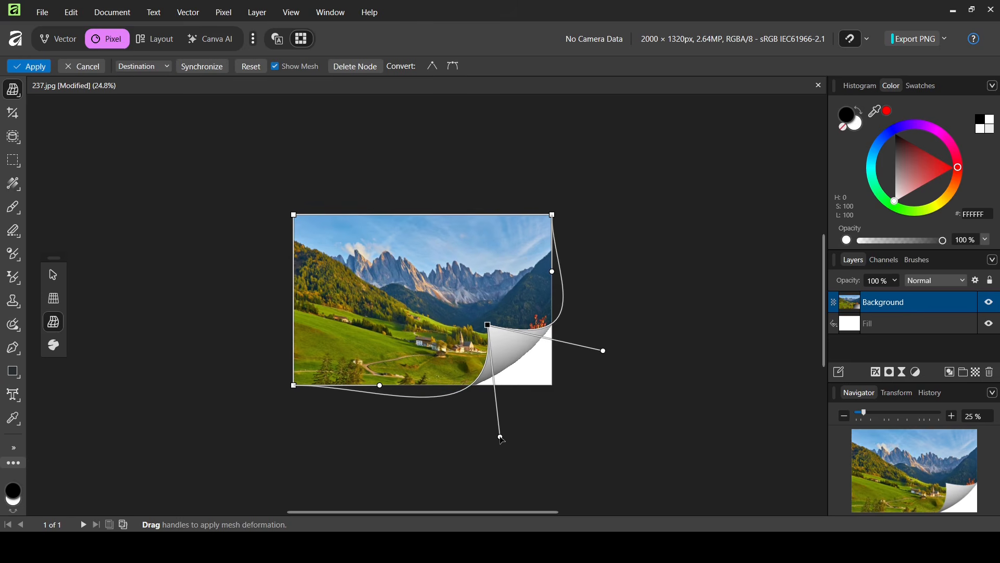
pyautogui.click(36, 64)
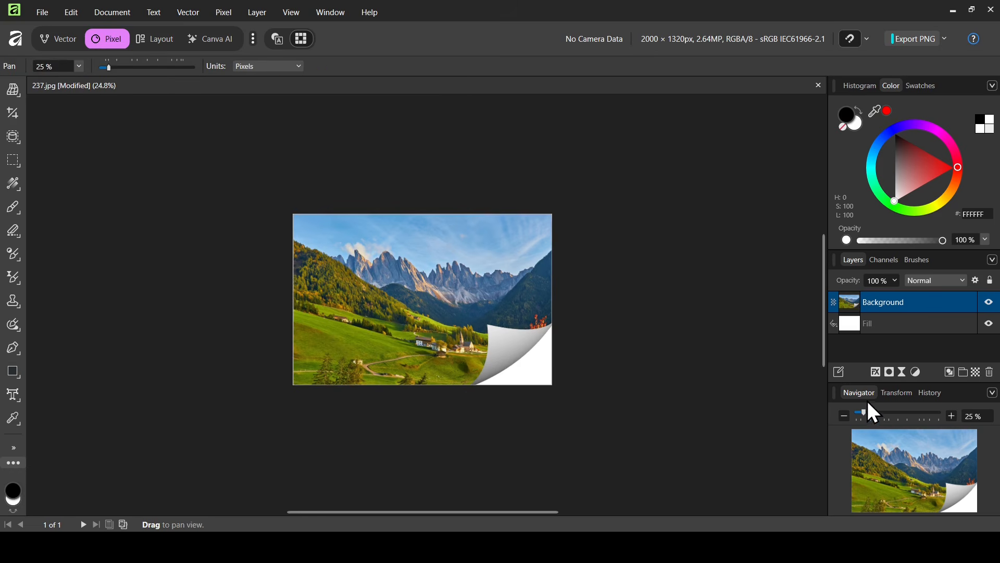
pyautogui.moveTo(864, 412); pyautogui.dragTo(872, 412)
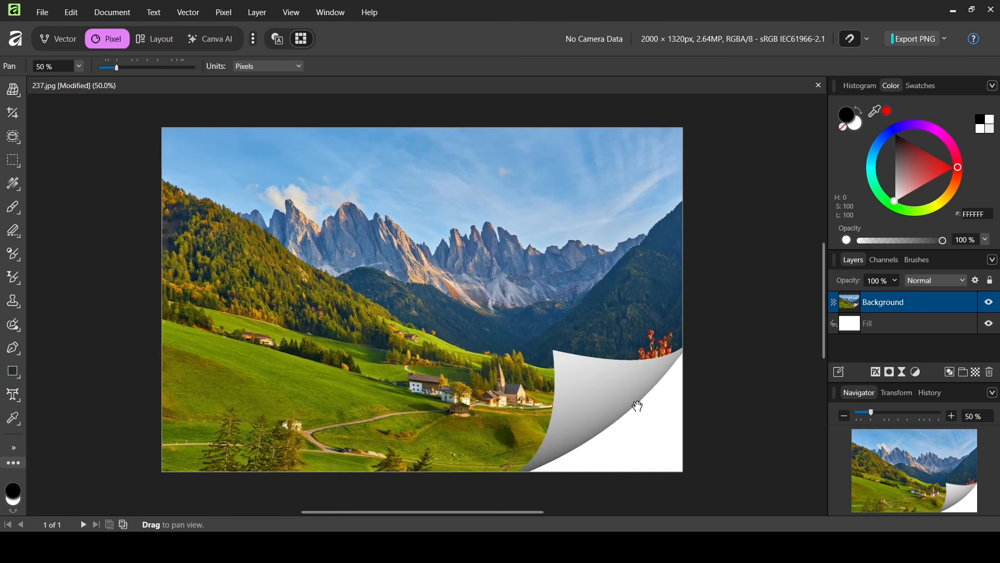
# Add an Outer Shadow layer effect to the Background layer with a 19.9 px radius and 14.3 px offset
pyautogui.click(877, 373)
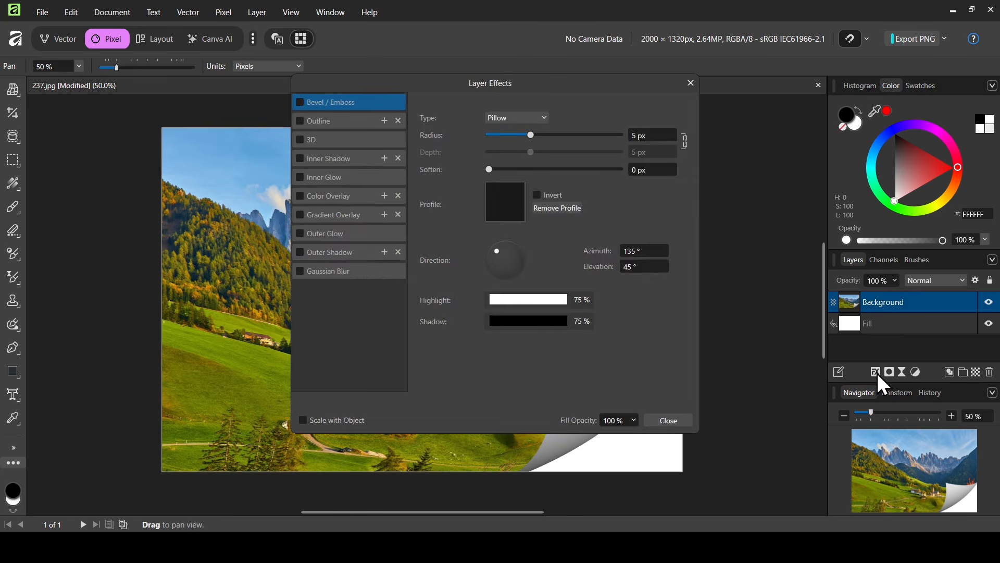
pyautogui.click(333, 254)
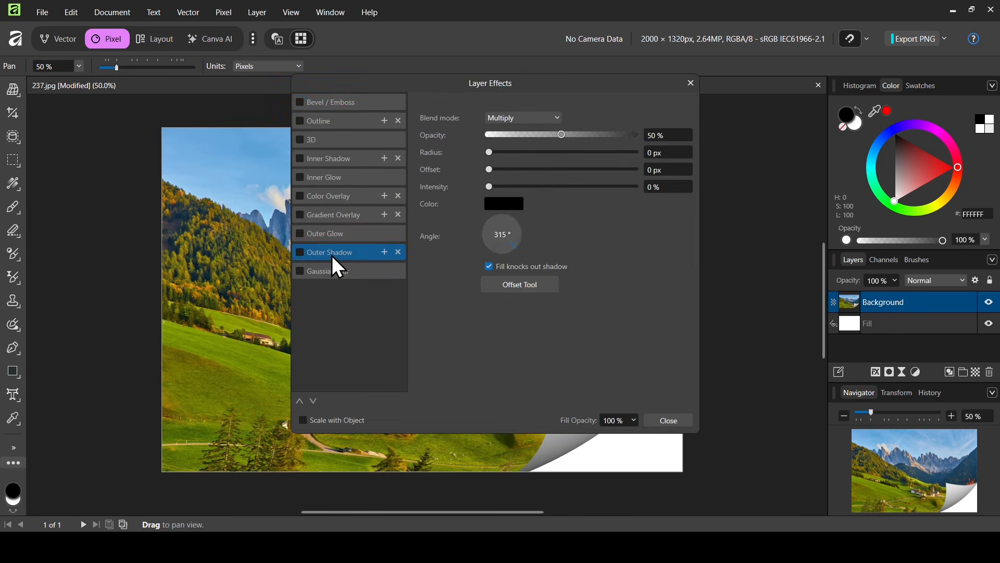
pyautogui.click(300, 252)
pyautogui.moveTo(574, 83); pyautogui.dragTo(336, 97)
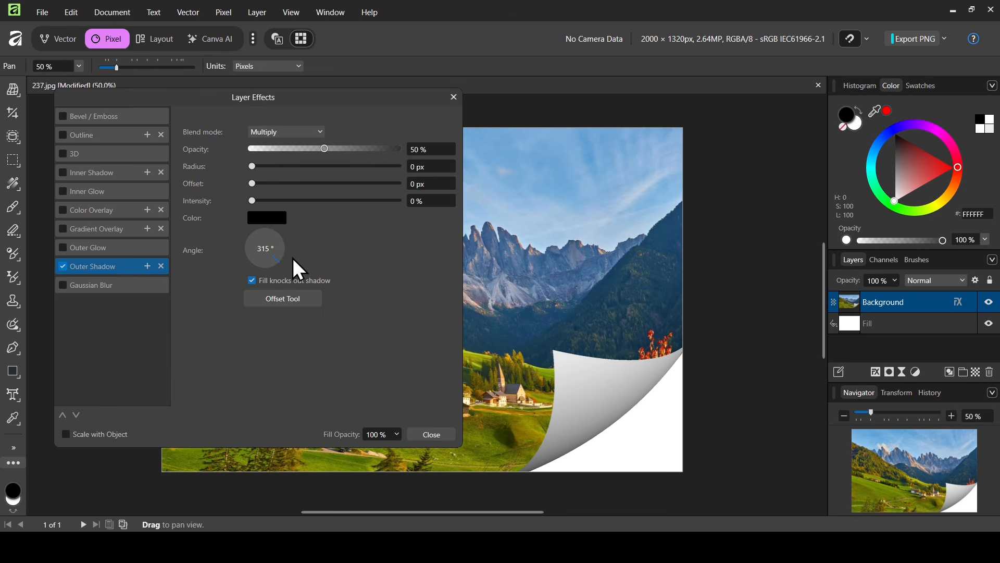
pyautogui.moveTo(253, 167); pyautogui.dragTo(332, 171)
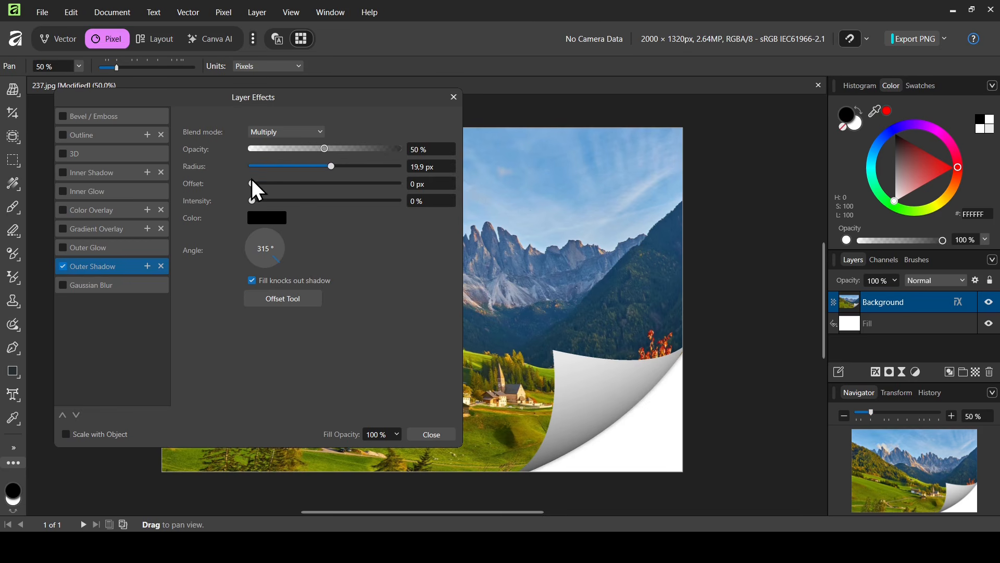
pyautogui.moveTo(253, 183); pyautogui.dragTo(323, 186)
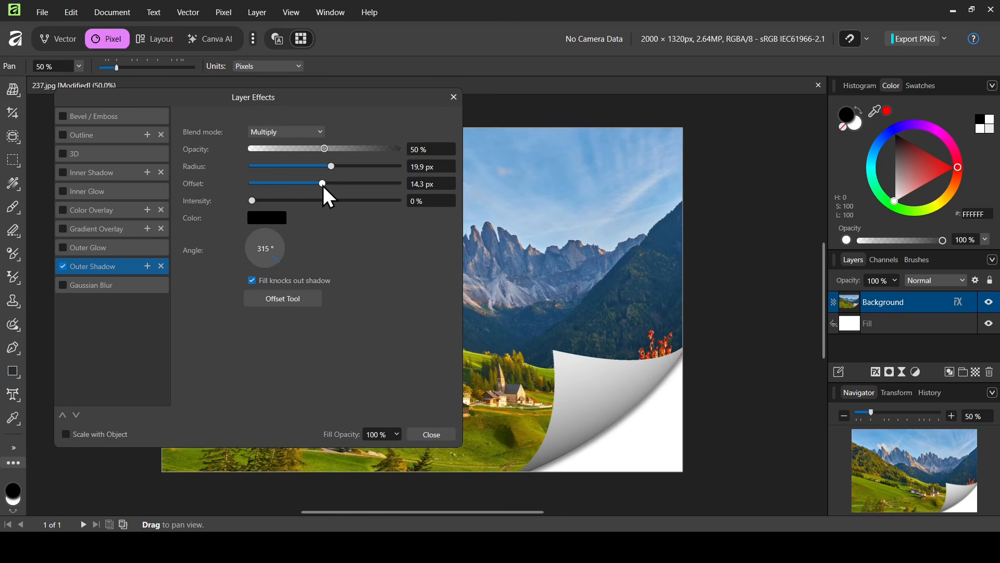
pyautogui.click(454, 97)
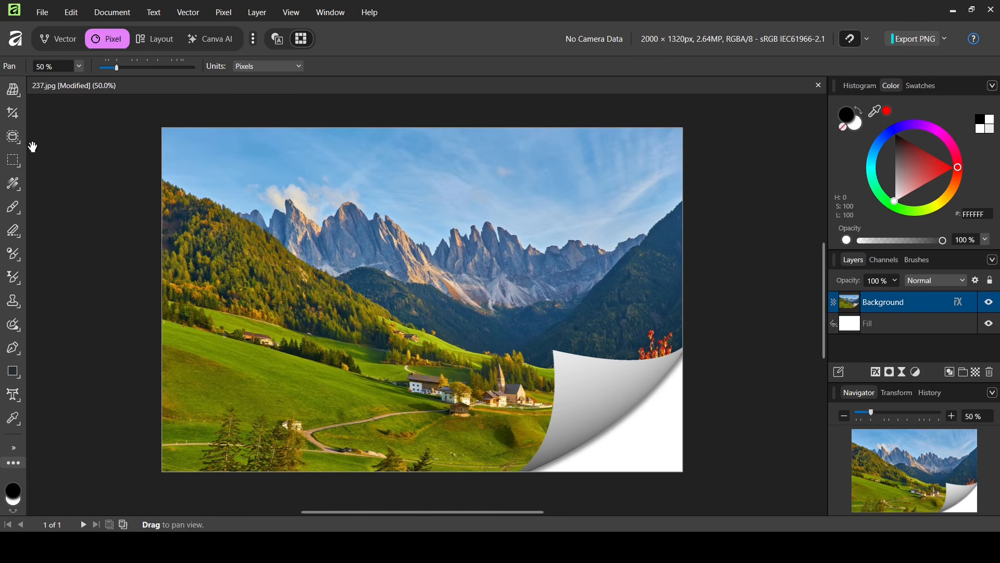
# Flood-select the grey page curl at 21% tolerance, and invert the selection to cover everything outside the curl
pyautogui.click(11, 141)
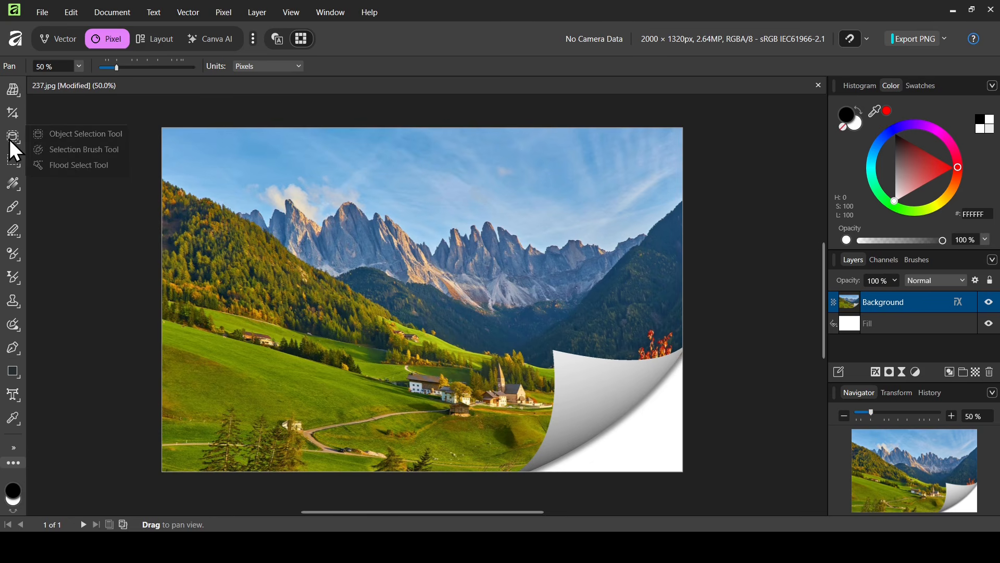
pyautogui.click(83, 164)
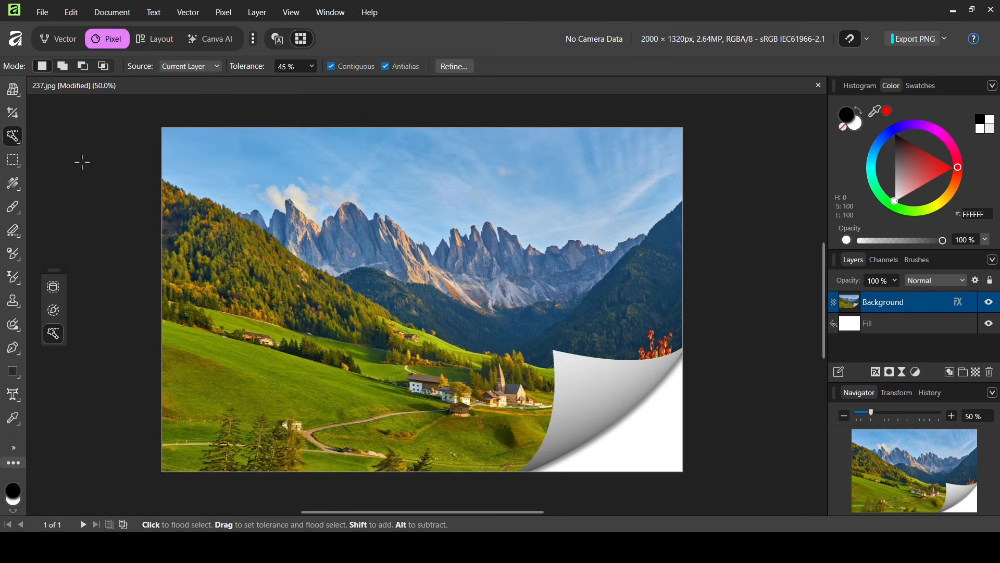
pyautogui.click(312, 66)
pyautogui.click(595, 390)
pyautogui.click(62, 66)
pyautogui.click(227, 12)
pyautogui.moveTo(425, 52)
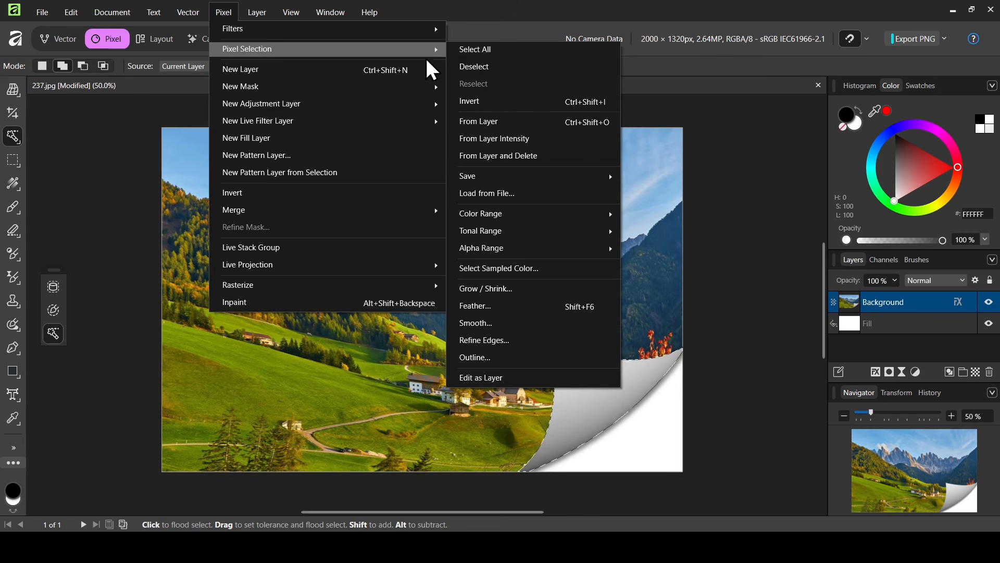
pyautogui.click(489, 100)
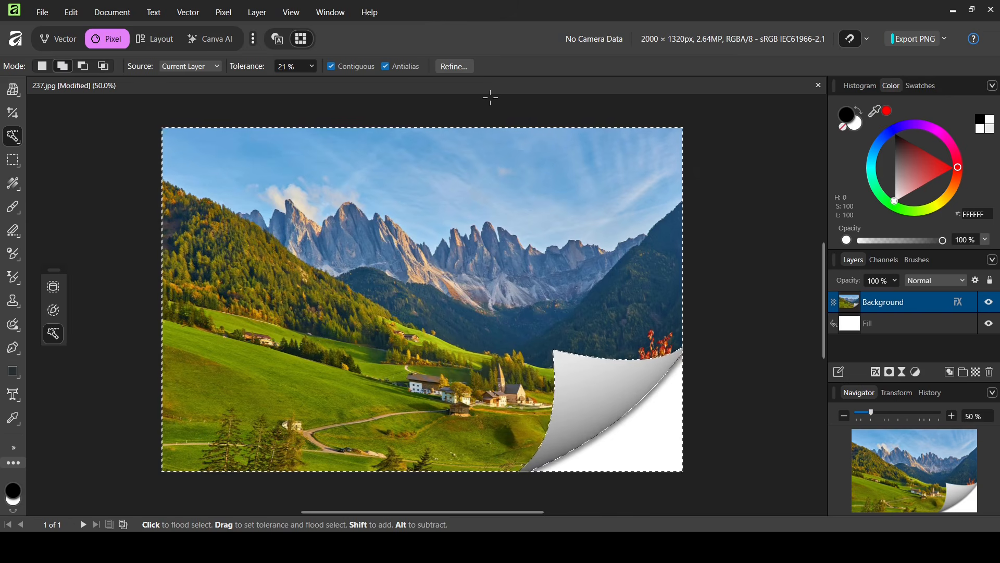
# Subtract the white corner beneath the curl from the selection using the Flood Select Tool
pyautogui.click(82, 64)
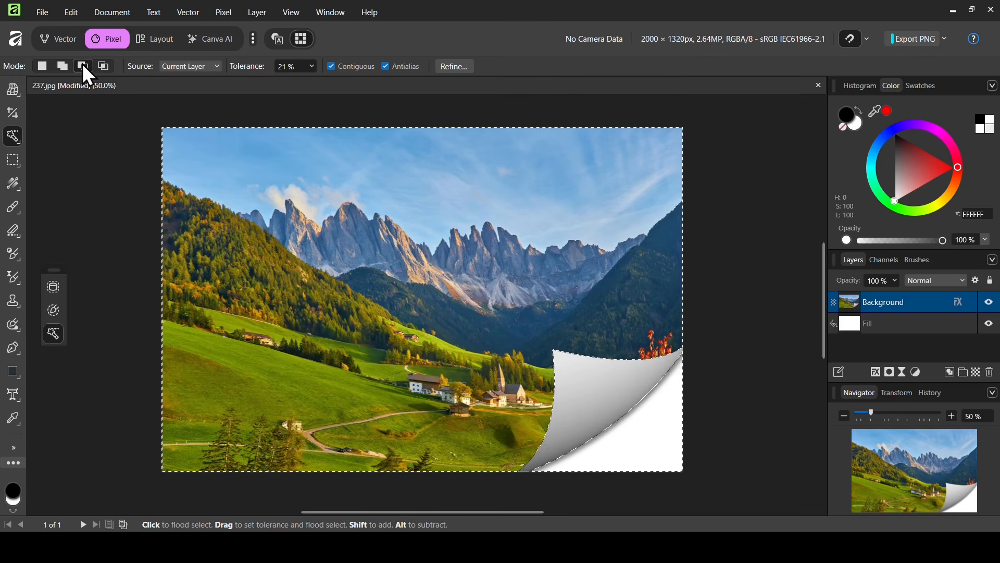
pyautogui.click(989, 302)
pyautogui.click(988, 303)
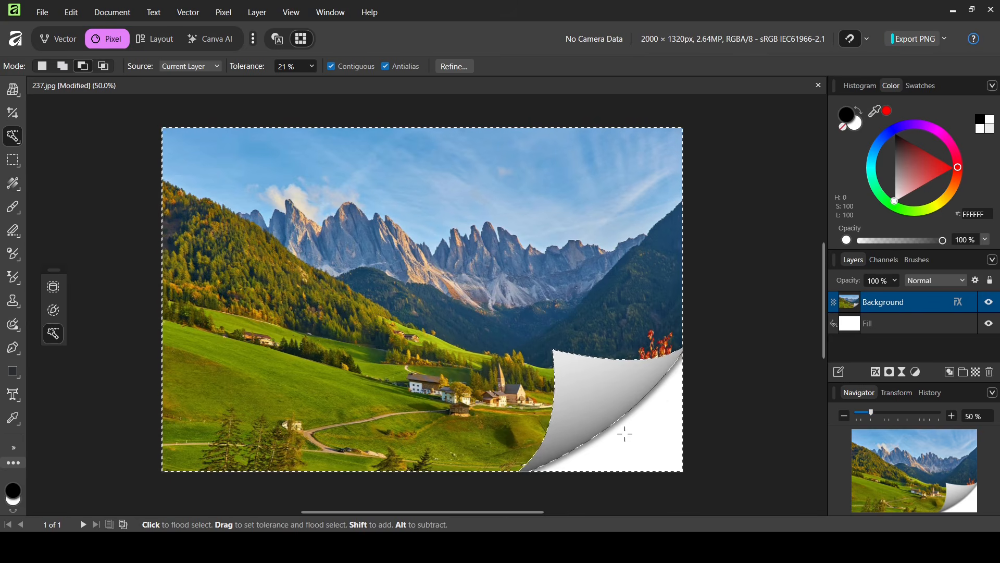
pyautogui.click(14, 139)
pyautogui.click(97, 167)
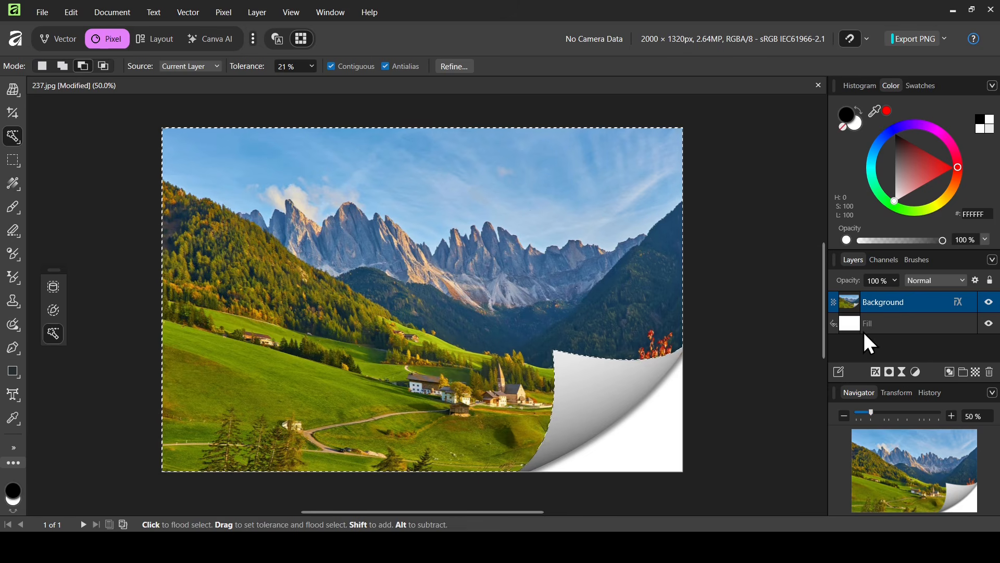
# Add a new pixel layer above the Background layer and activate the Paint Brush Tool
pyautogui.click(976, 372)
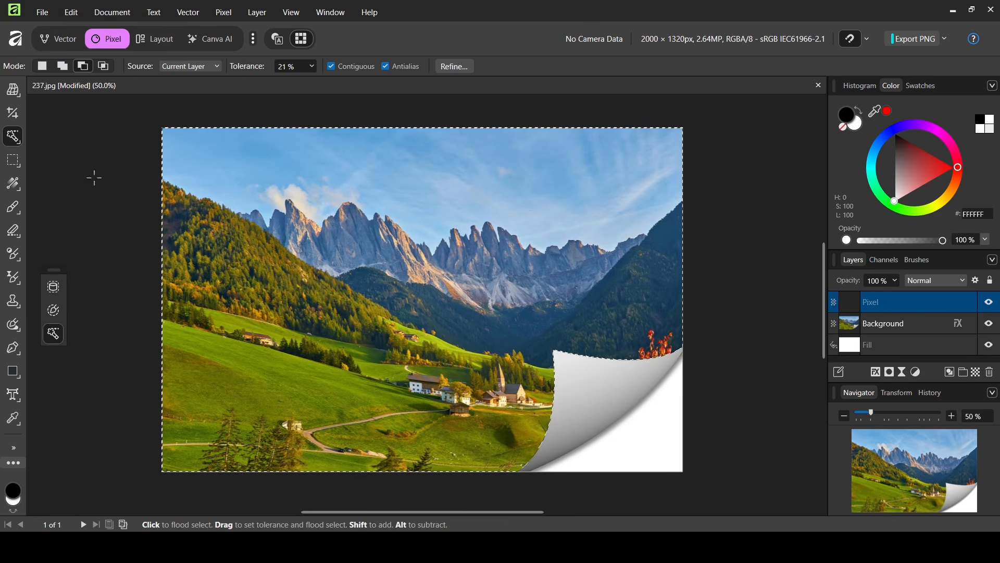
pyautogui.click(10, 218)
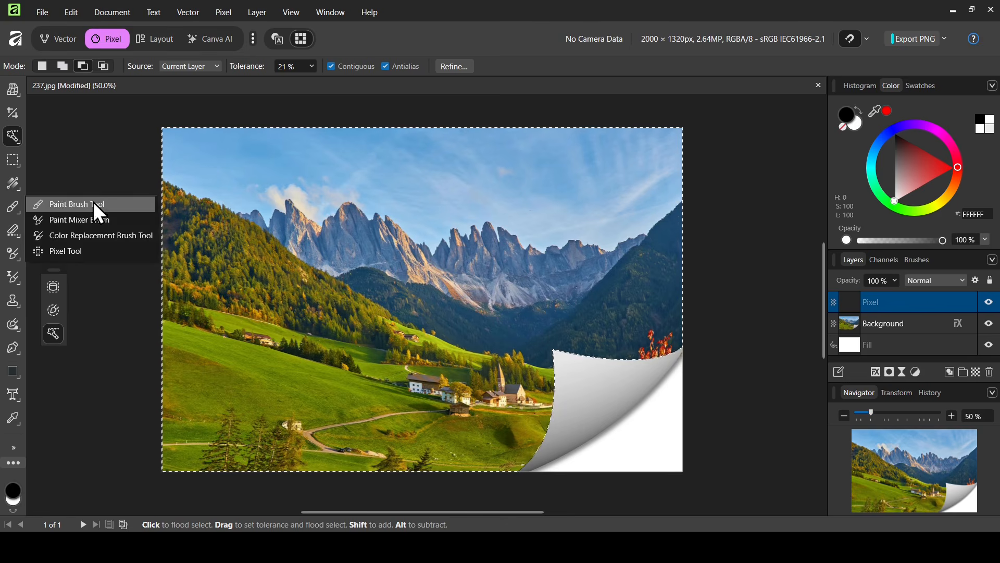
pyautogui.click(92, 201)
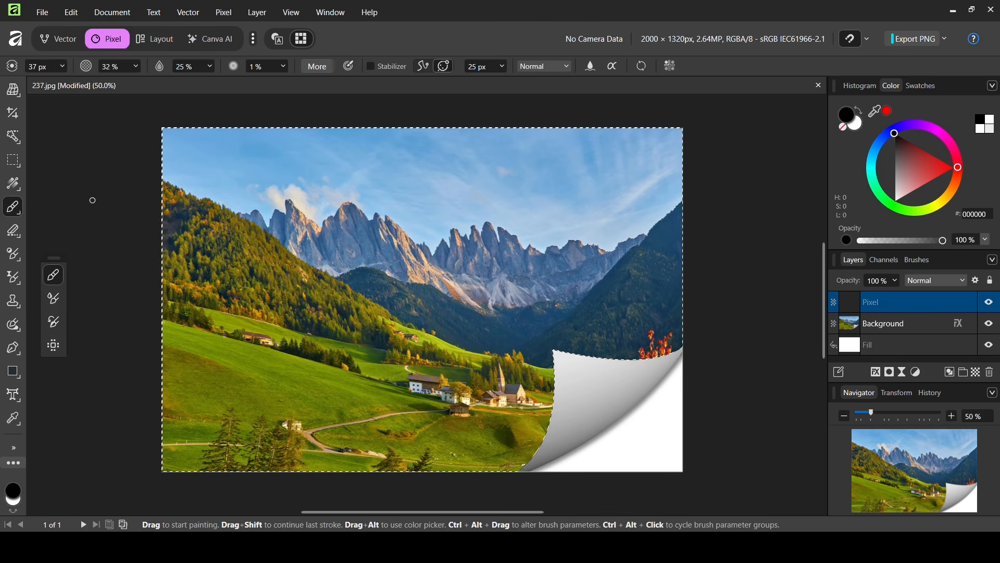
# Choose the soft 383 px Round Brush from the Basic brushes and set its size to 176.9 px
pyautogui.click(915, 260)
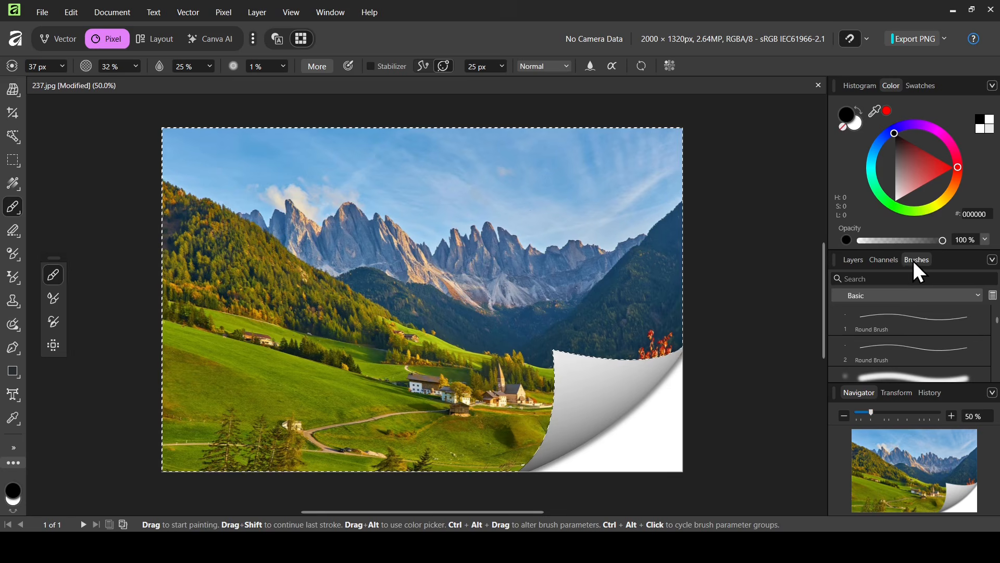
pyautogui.click(916, 301)
pyautogui.click(907, 312)
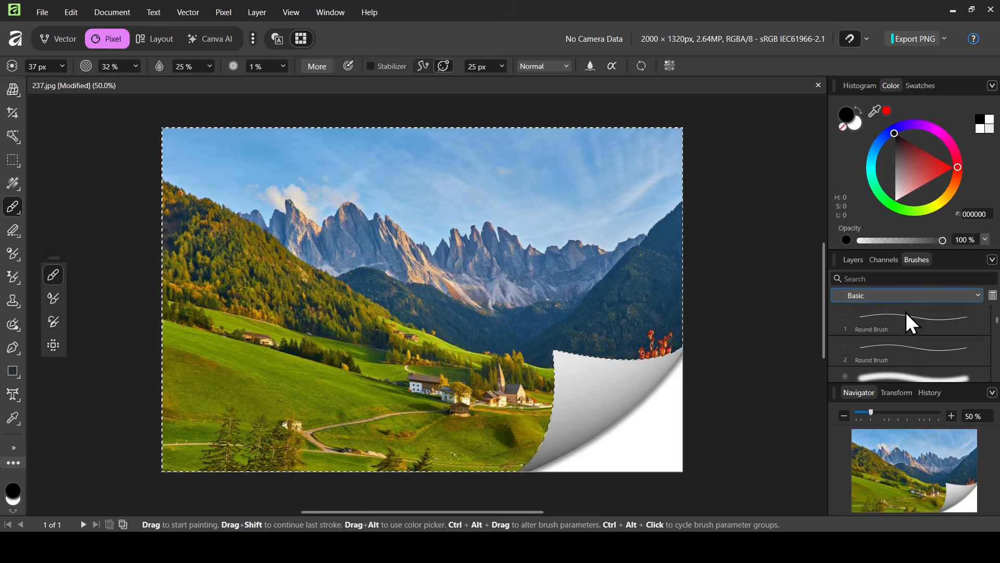
pyautogui.click(906, 372)
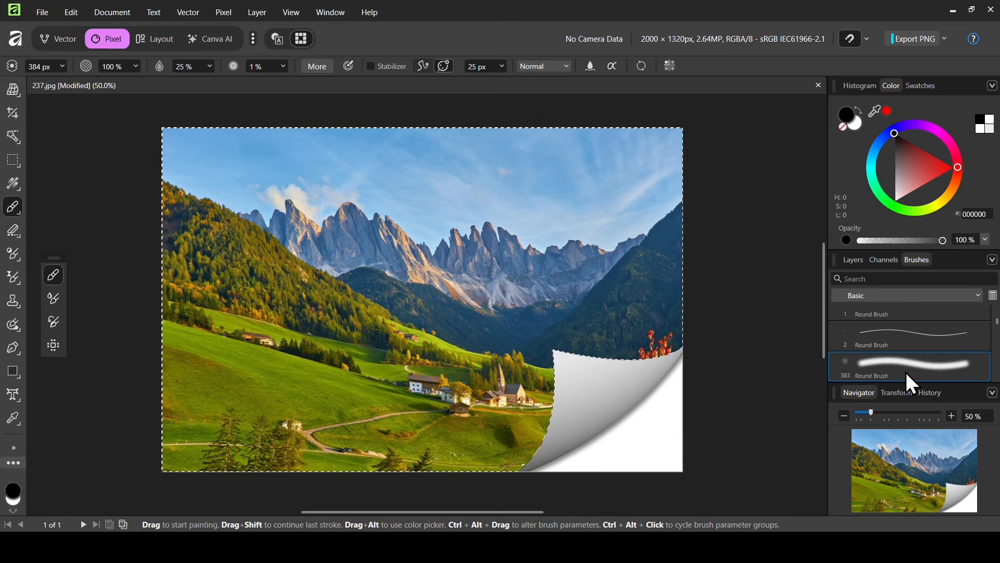
pyautogui.click(994, 297)
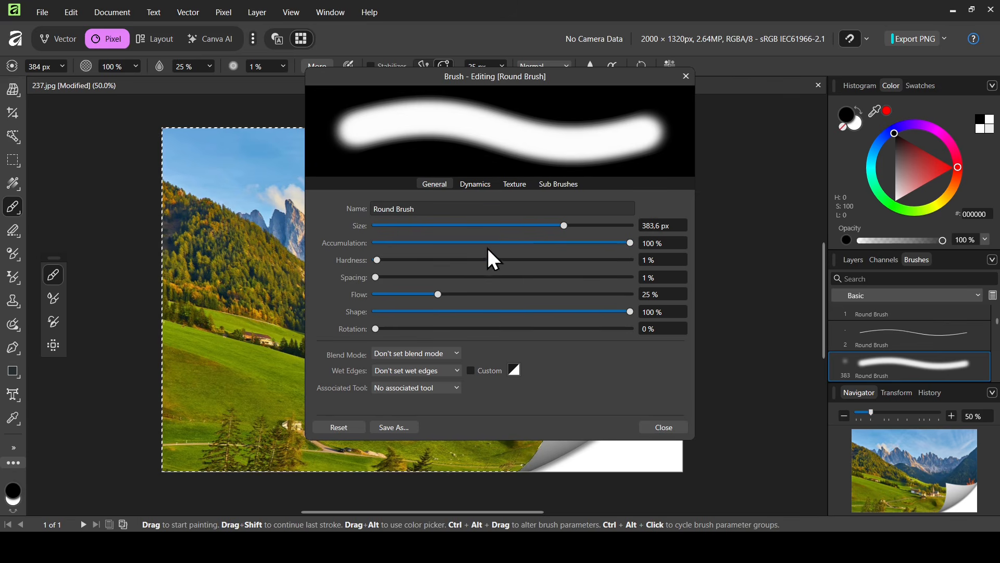
pyautogui.moveTo(556, 227); pyautogui.dragTo(504, 227)
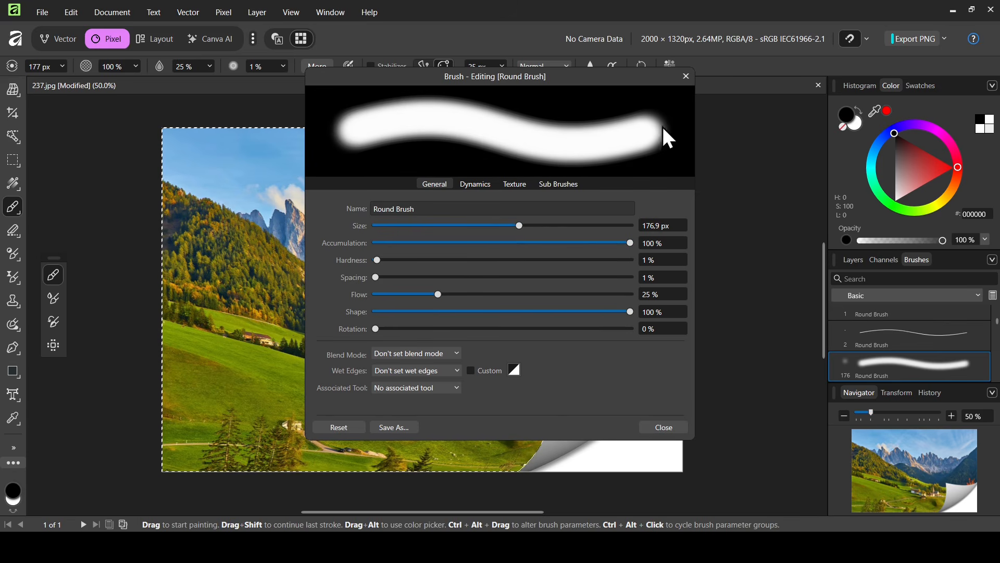
pyautogui.click(683, 79)
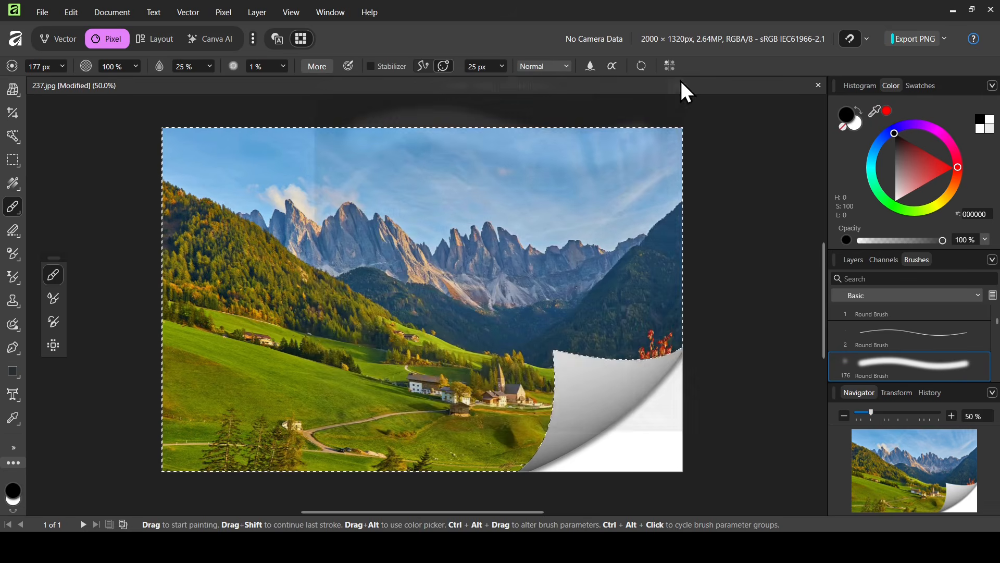
# Try a black brush stroke along the lower end of the curl's inner edge, and undo it
pyautogui.moveTo(519, 470); pyautogui.dragTo(541, 446)
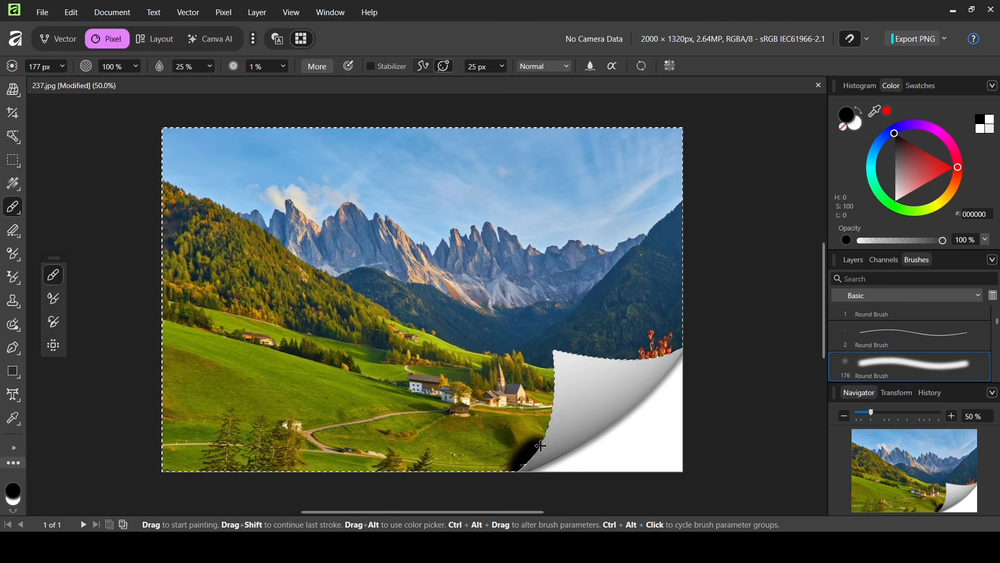
pyautogui.hotkey('ctrl', 'z')
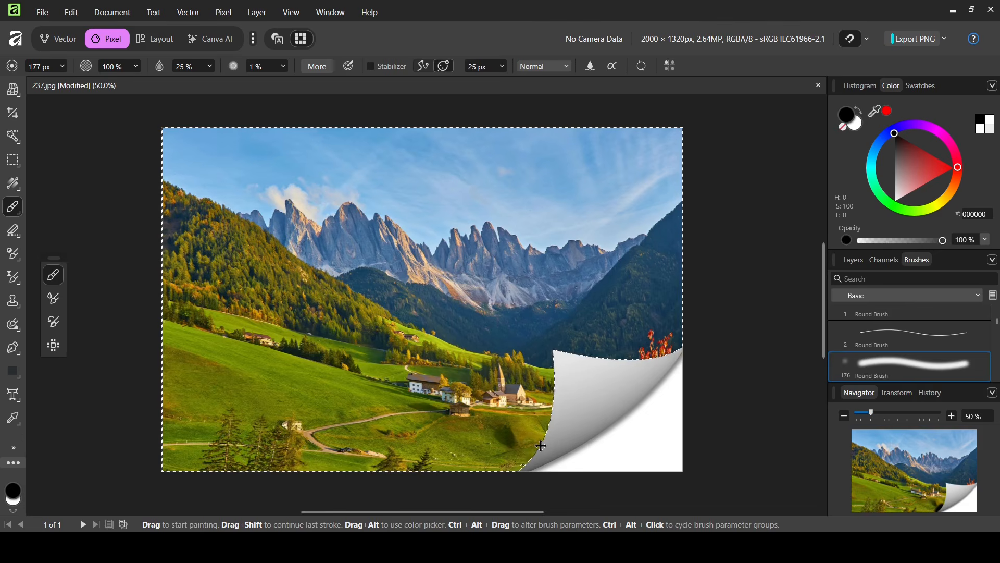
# Set the paint brush's accumulation to 11% for soft black shading along the curl's edge on the pixel layer
pyautogui.click(135, 66)
pyautogui.moveTo(139, 79); pyautogui.dragTo(58, 83)
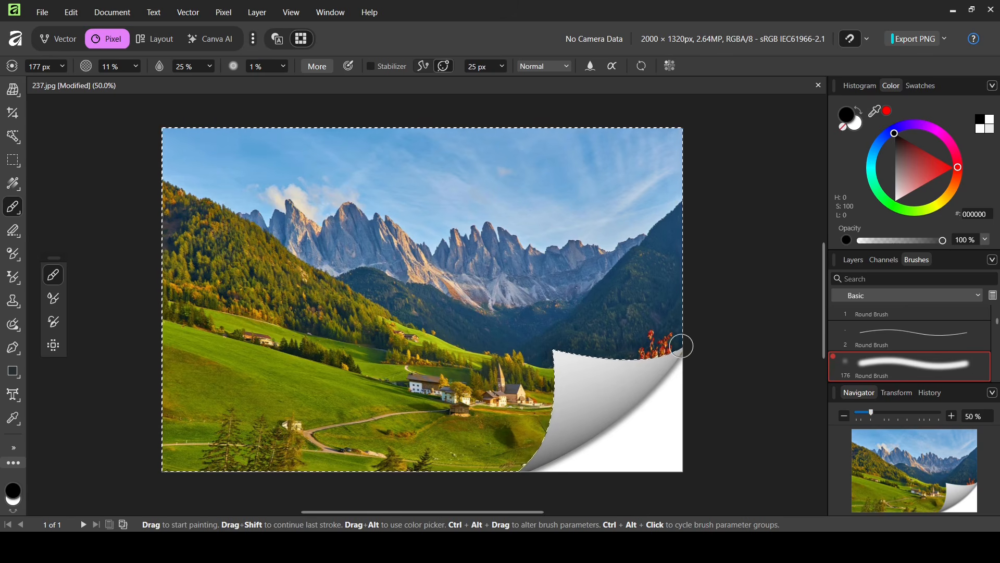
pyautogui.click(853, 260)
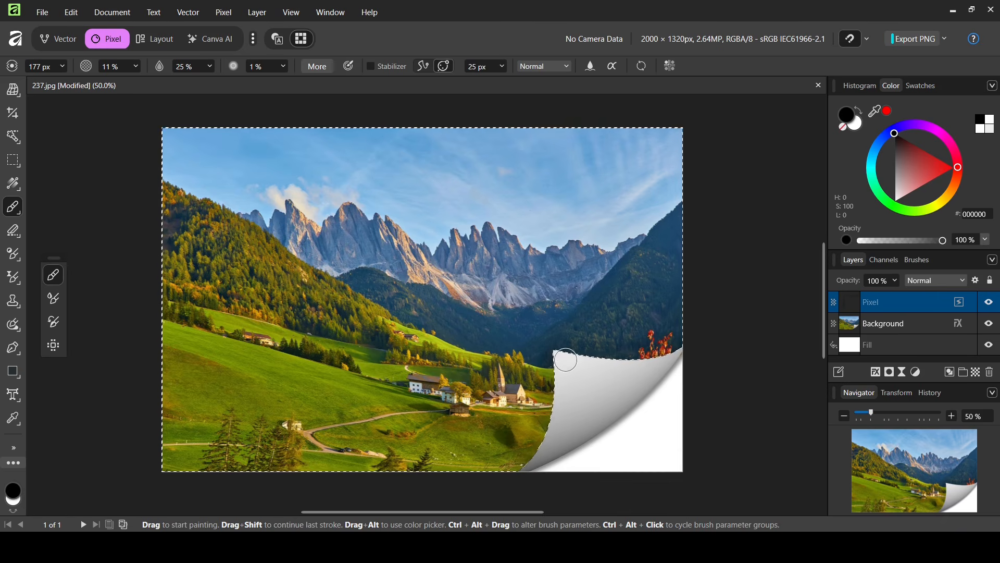
# Activate the Erase Brush Tool for the pixel layer and check its accumulation setting
pyautogui.rightClick(12, 233)
pyautogui.click(64, 229)
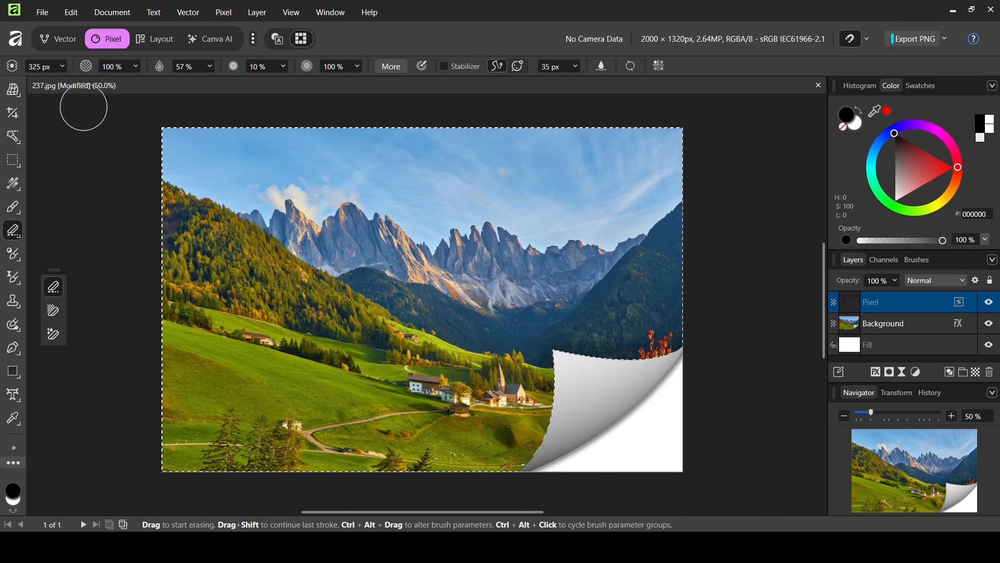
pyautogui.click(130, 66)
pyautogui.click(804, 189)
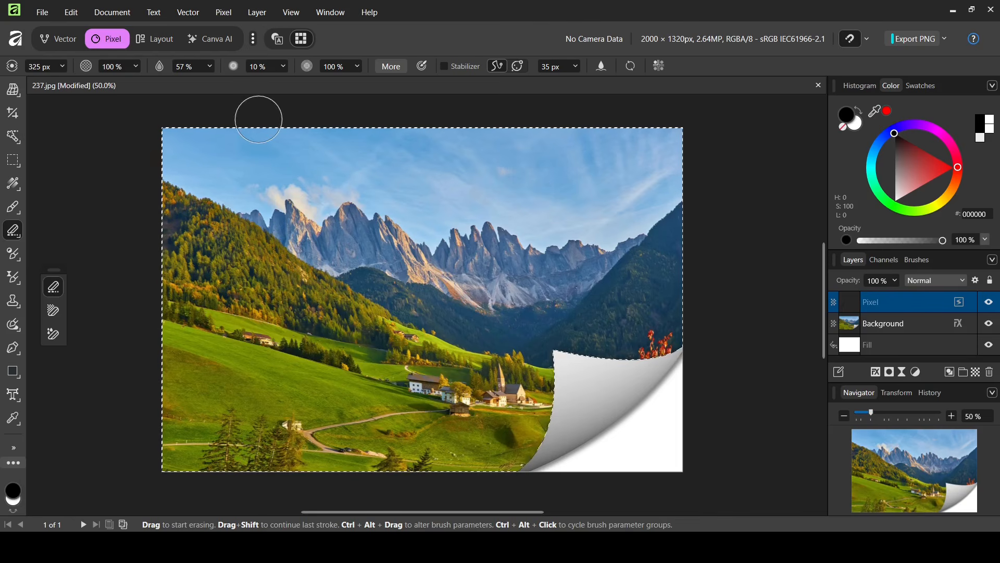
# Clear the pixel selection around the page curl
pyautogui.click(225, 13)
pyautogui.moveTo(248, 52)
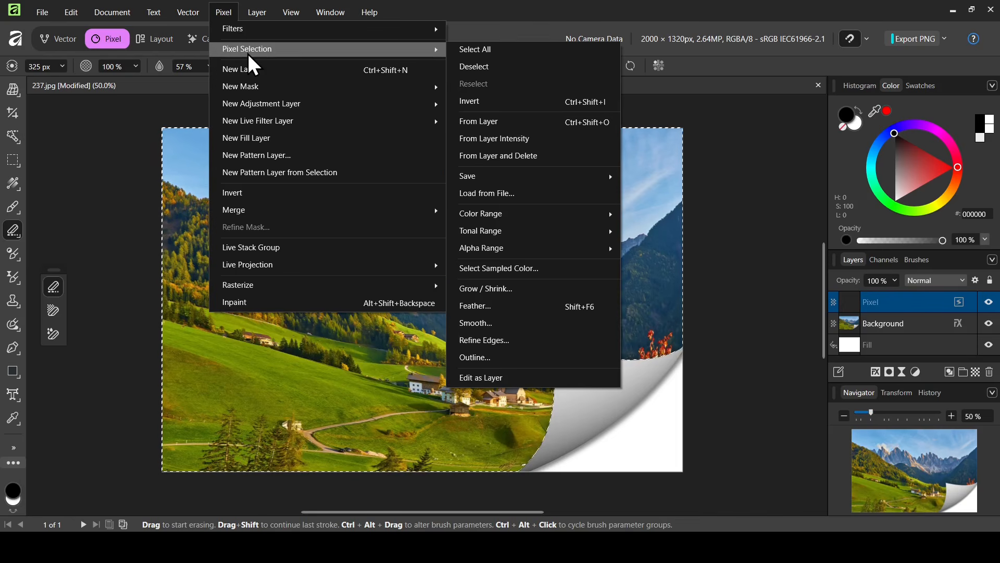
pyautogui.click(476, 68)
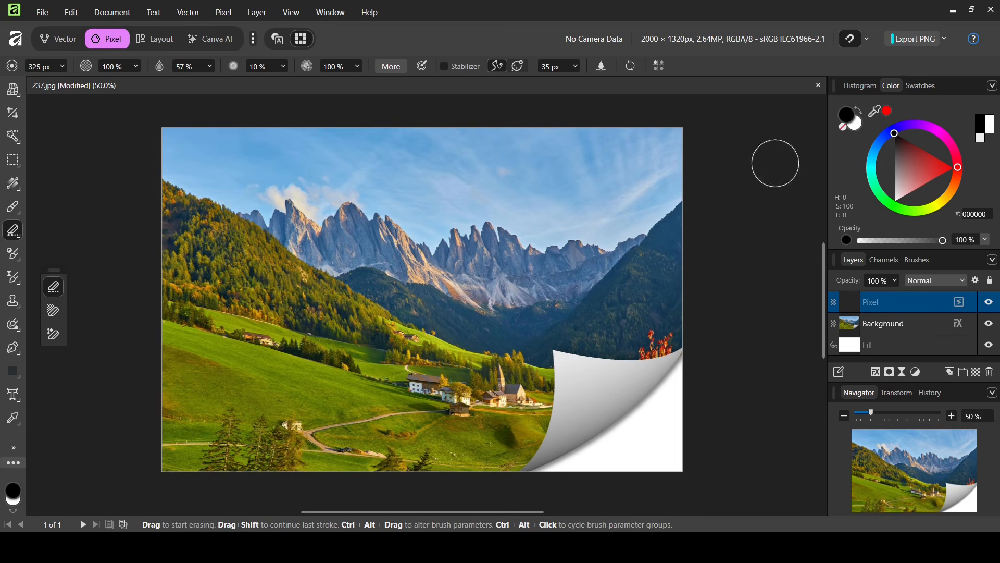